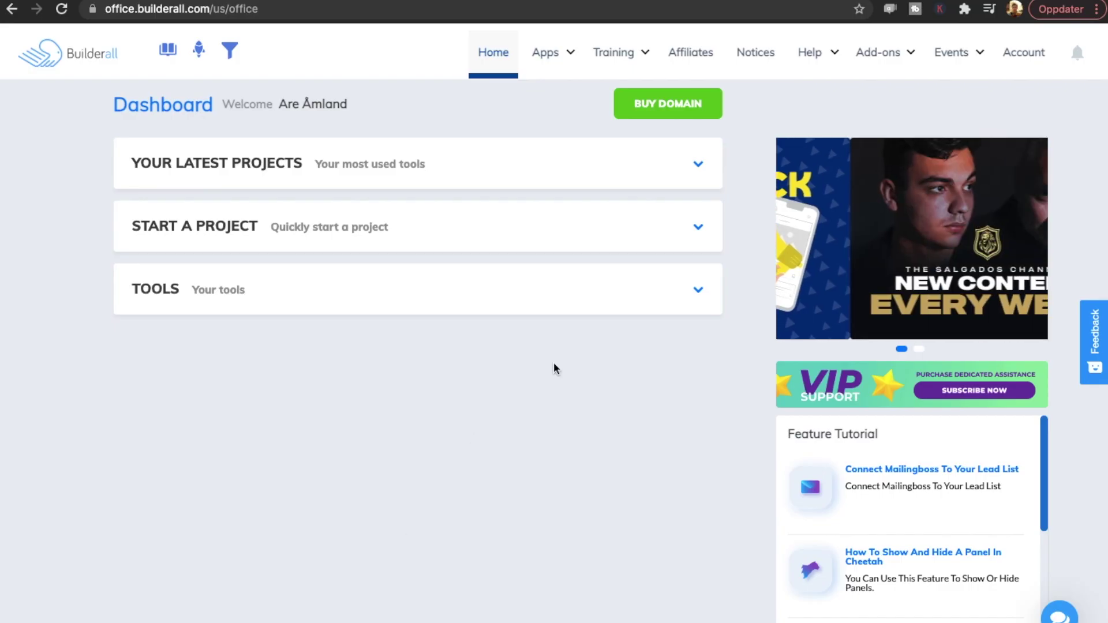
- Launch MailingBoss from the Builderall apps menu and go to the Subscribers › Lists page
click(561, 60)
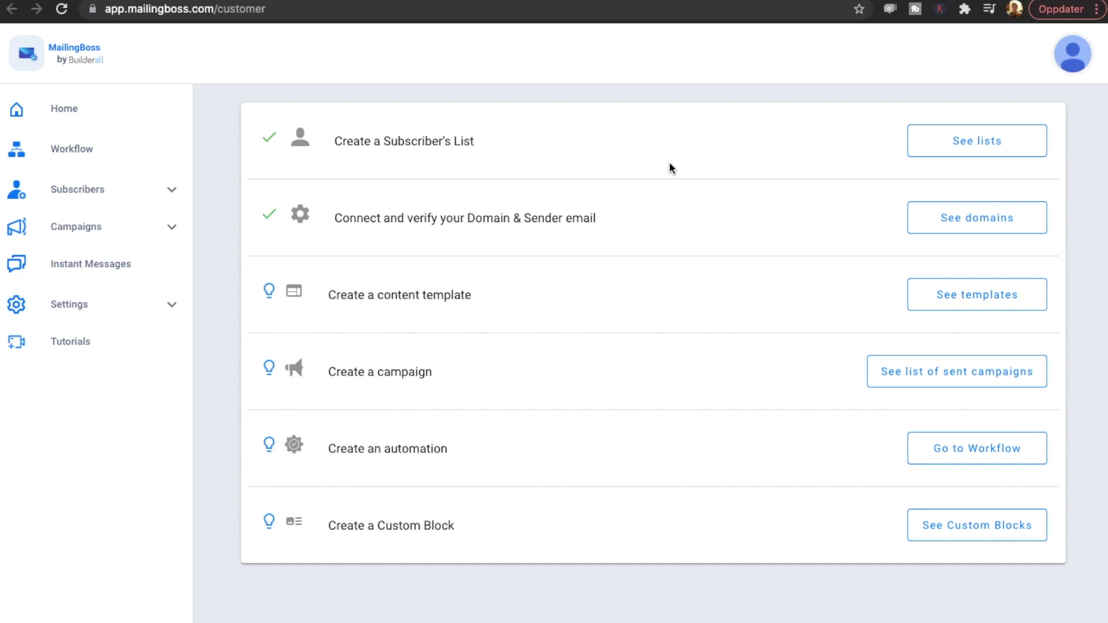
click(950, 155)
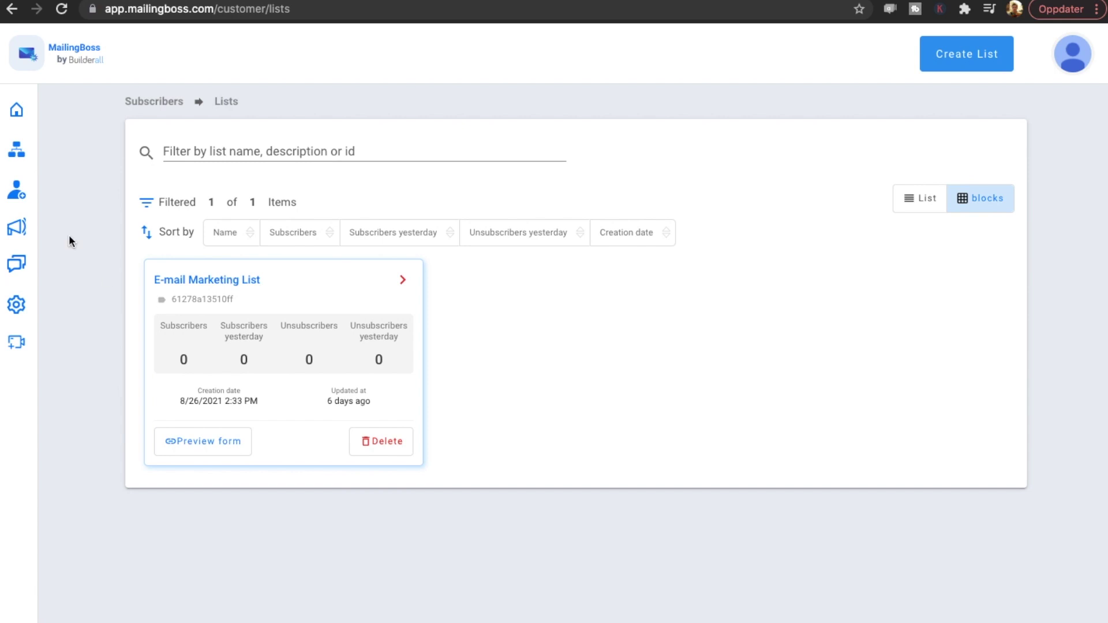
mouse_move(16, 119)
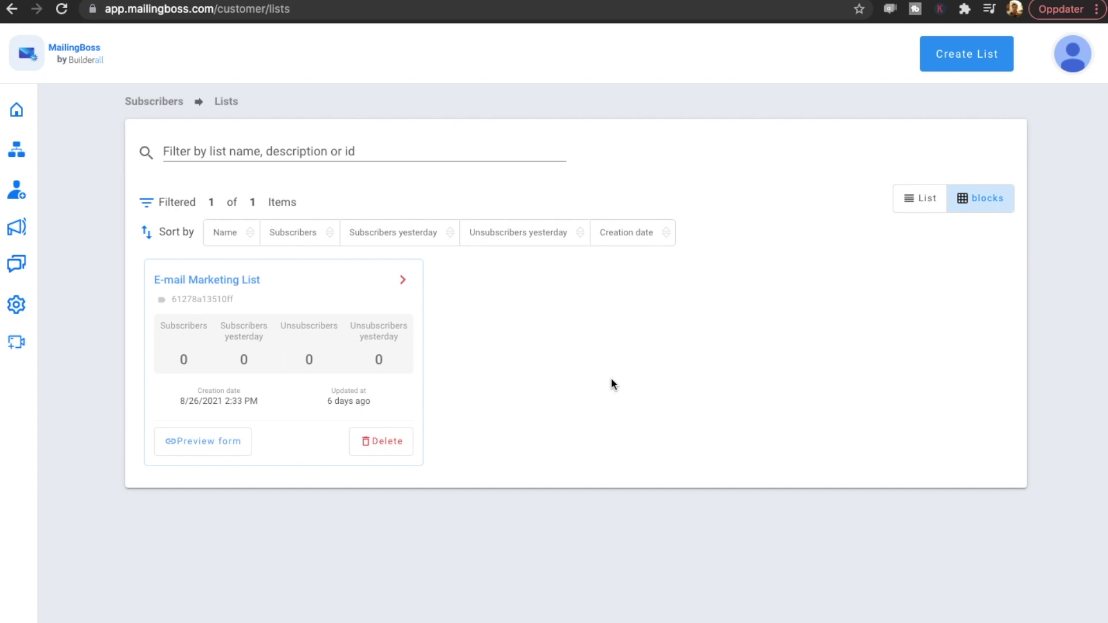
- Create and save list 'Test' with Single opt-in, Single opt-out and description 'Test Email List'
click(963, 72)
click(498, 194)
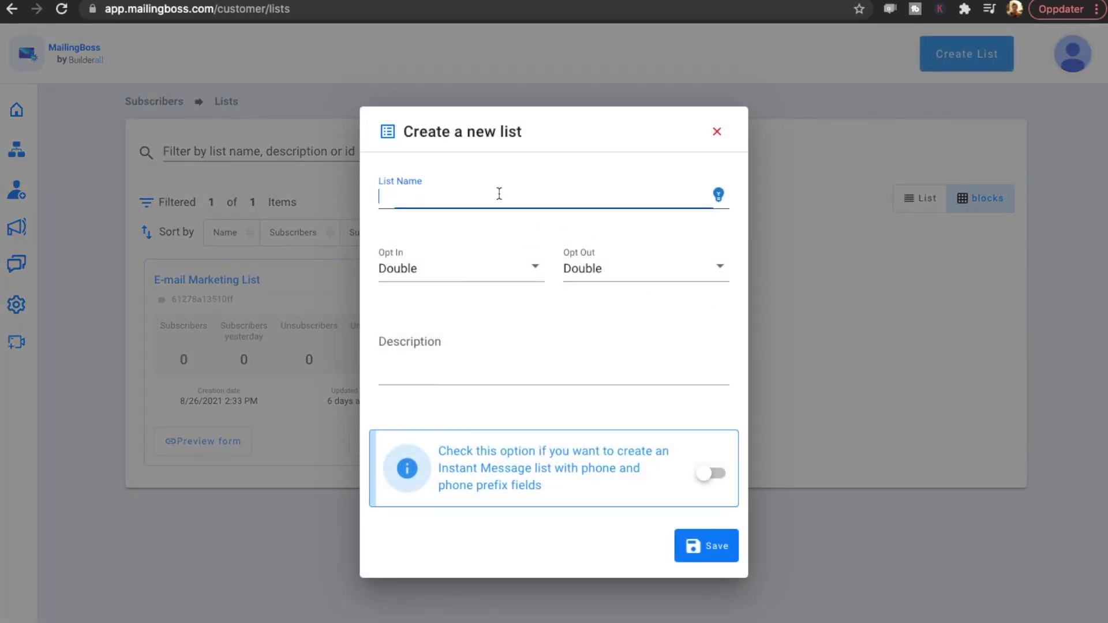
text(Tes)
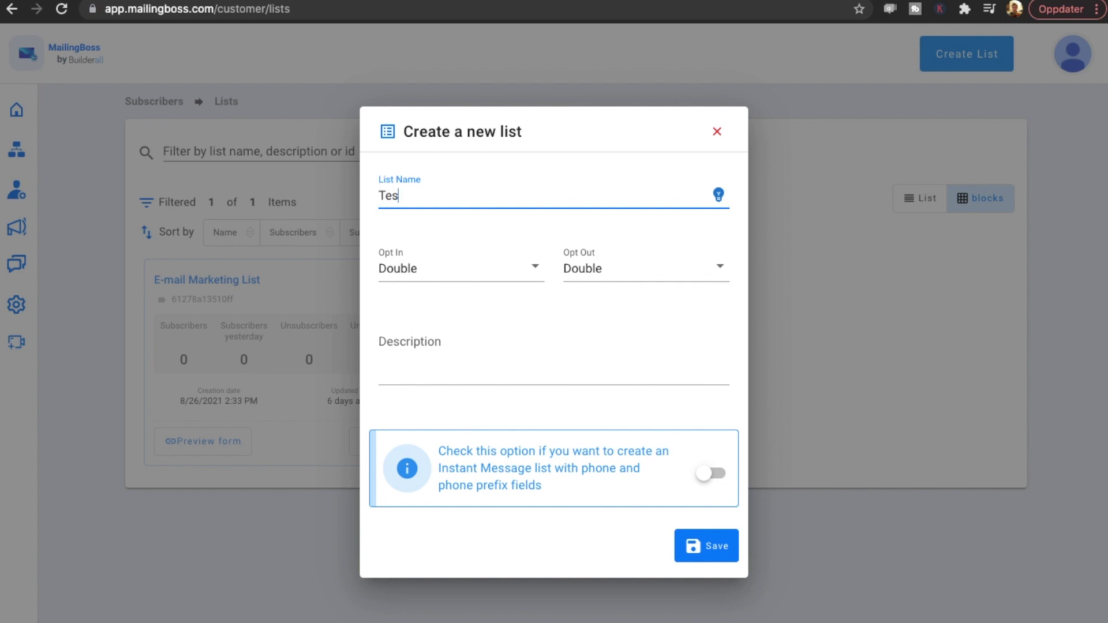
text(t)
click(451, 274)
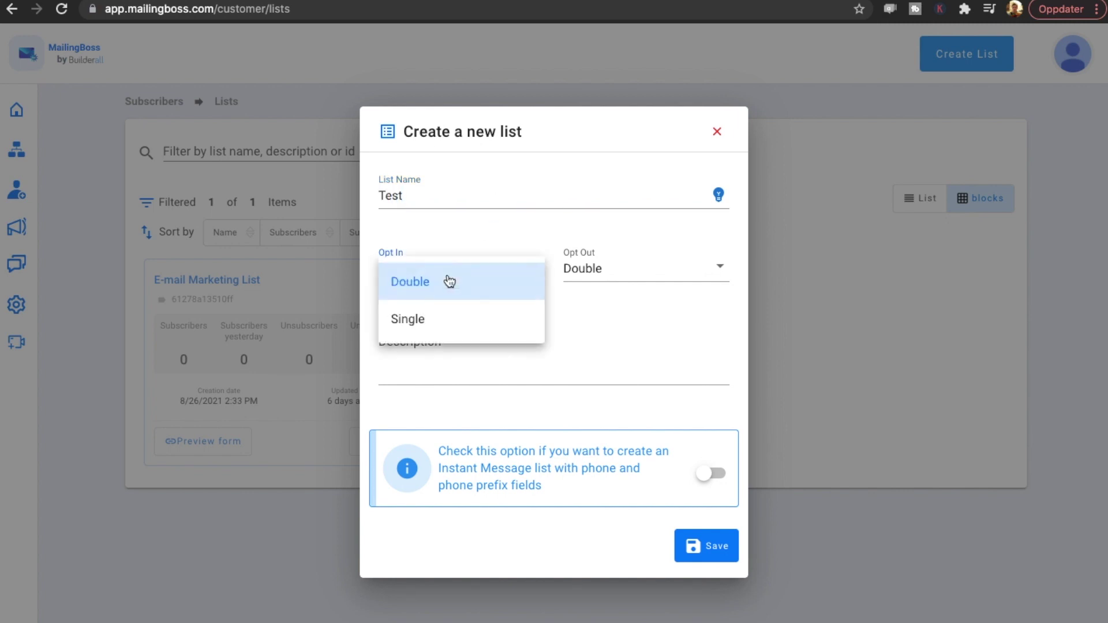
click(427, 320)
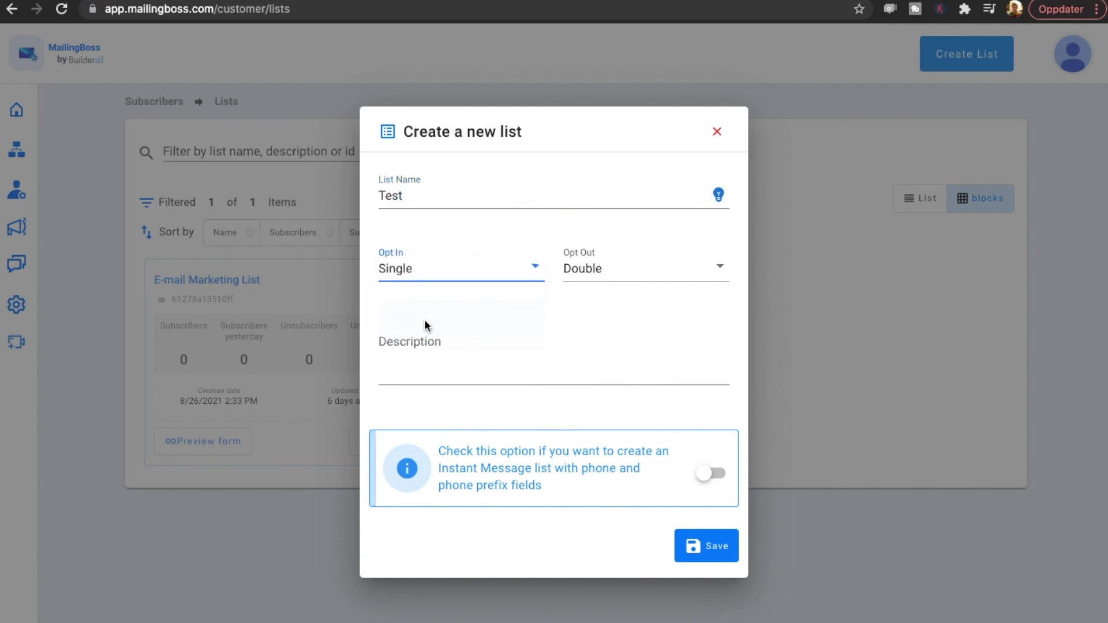
click(598, 274)
click(600, 322)
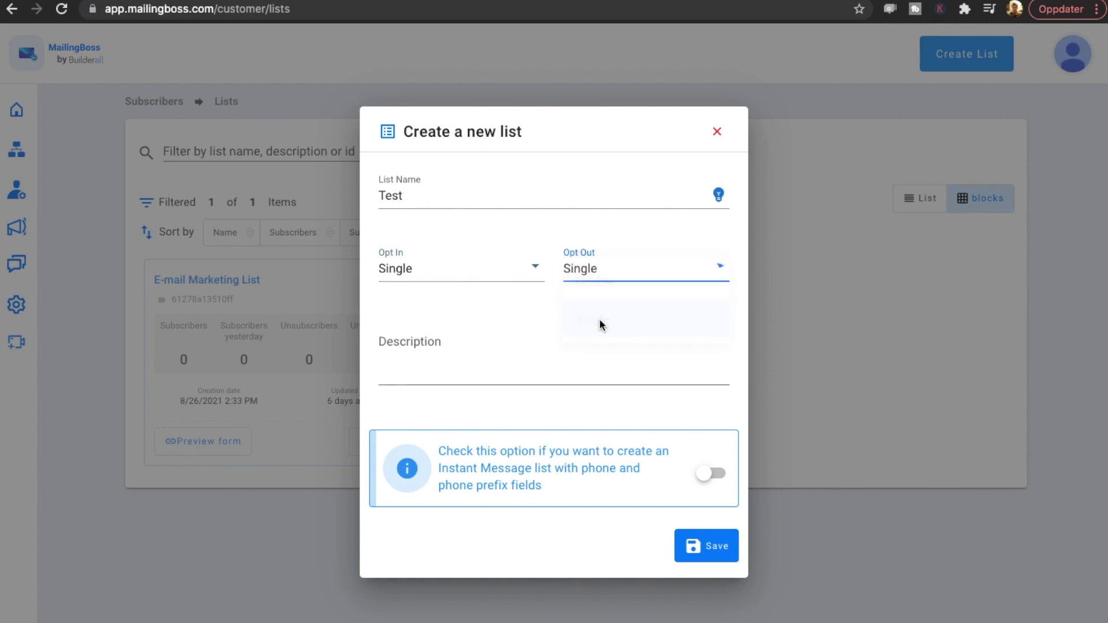
click(526, 374)
text(Test)
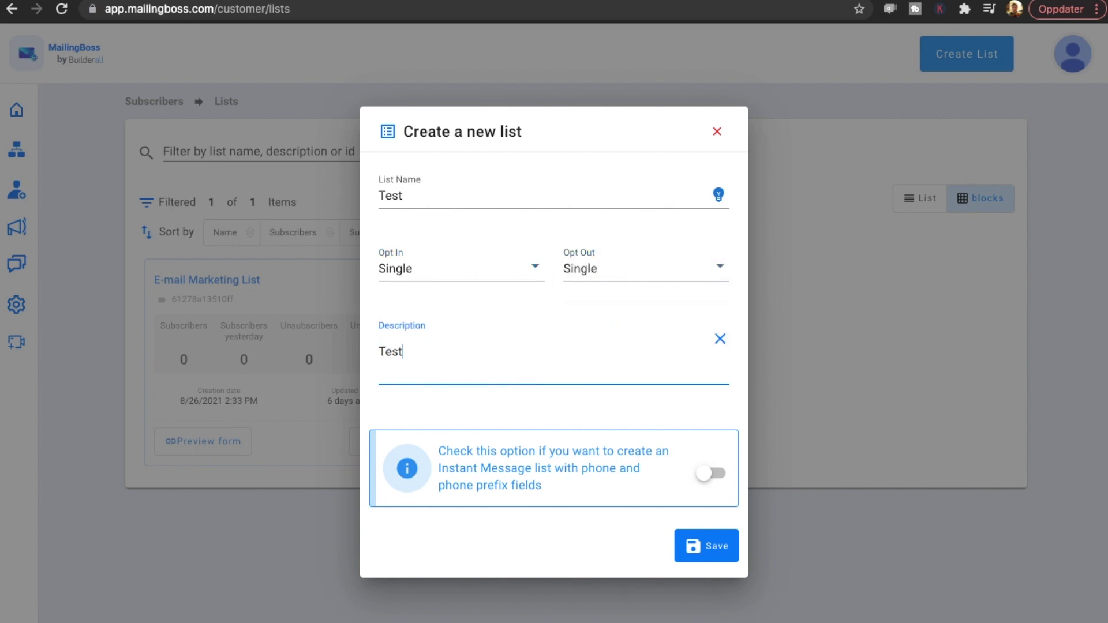
text( Email List)
click(707, 553)
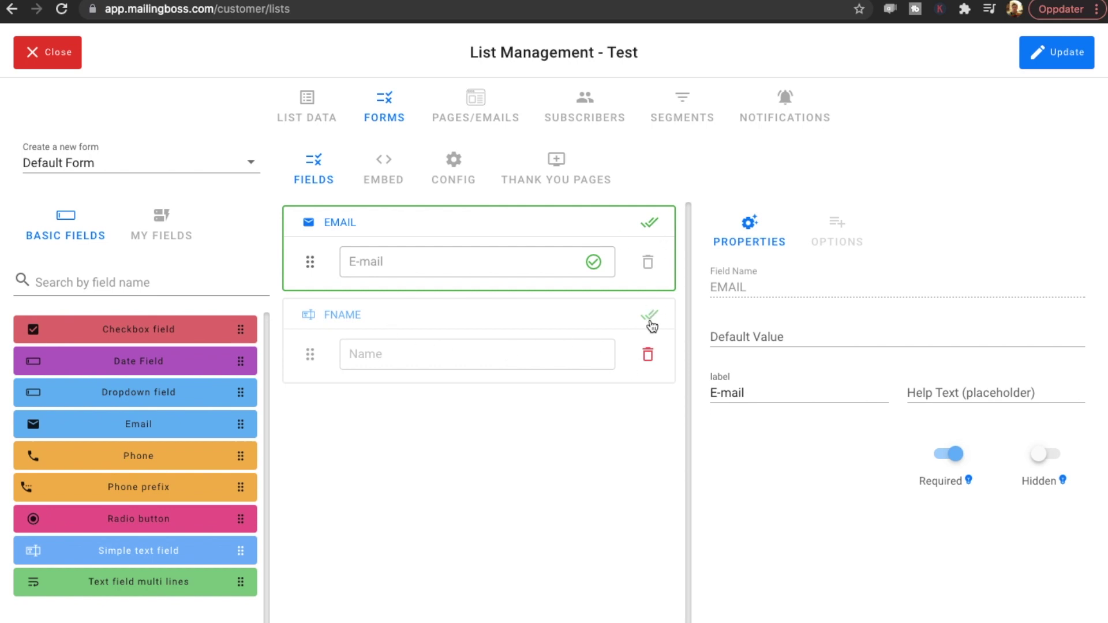
- Inspect the properties of the form's EMAIL and FNAME fields
click(651, 325)
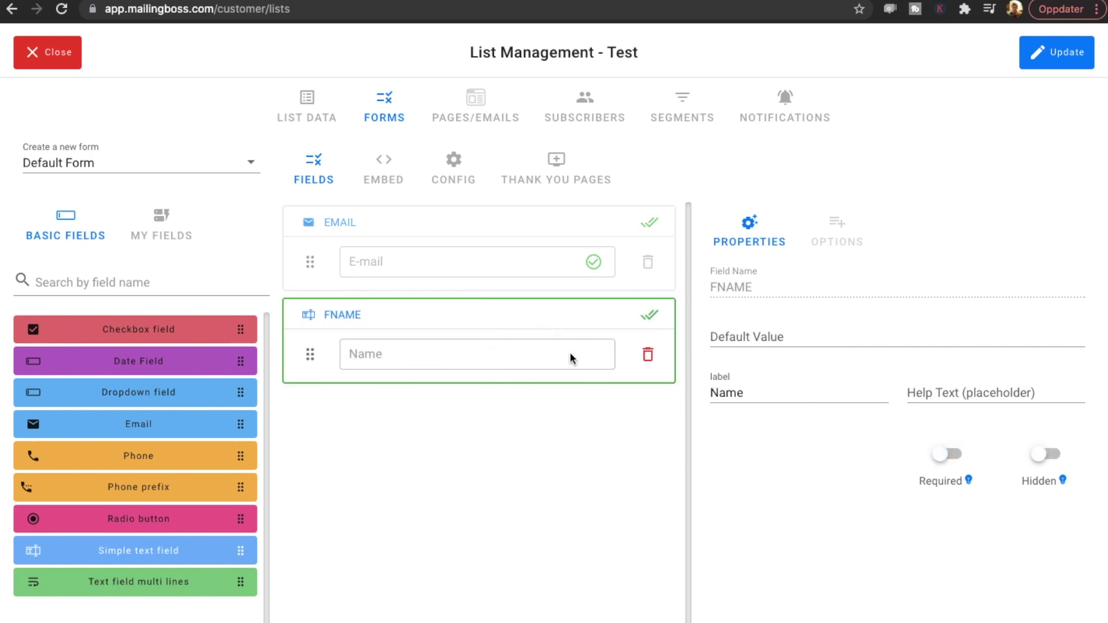
click(477, 222)
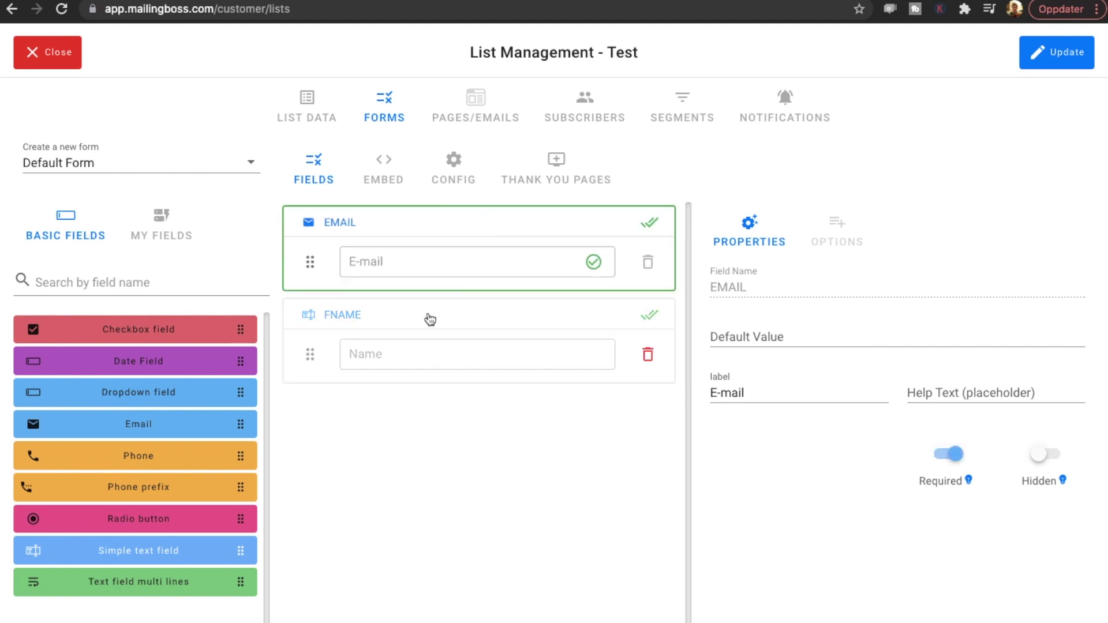
click(429, 313)
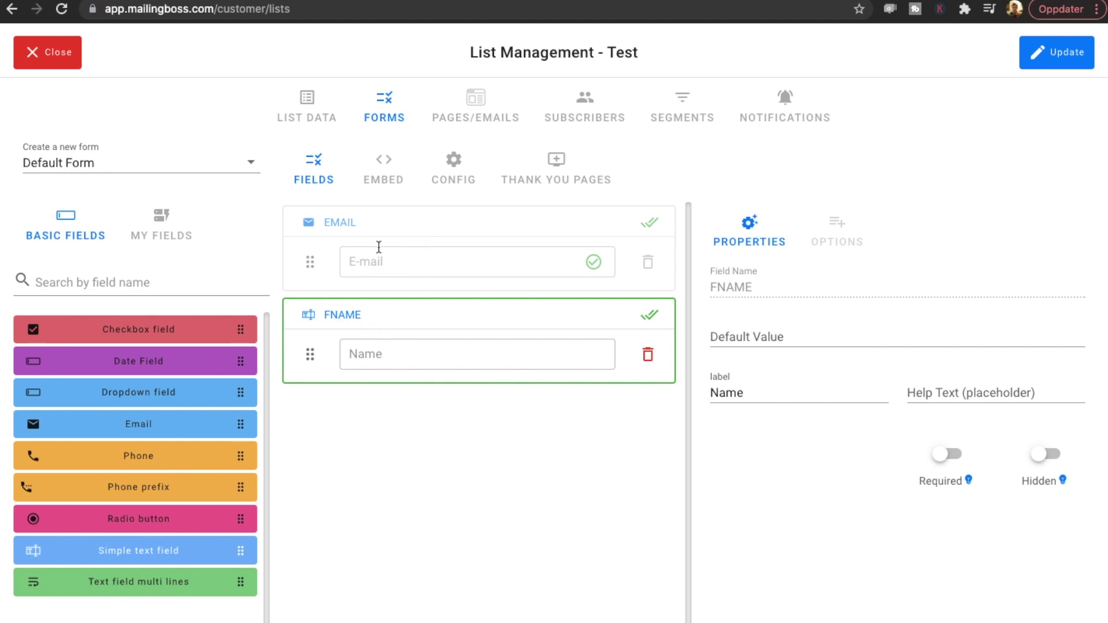
click(380, 237)
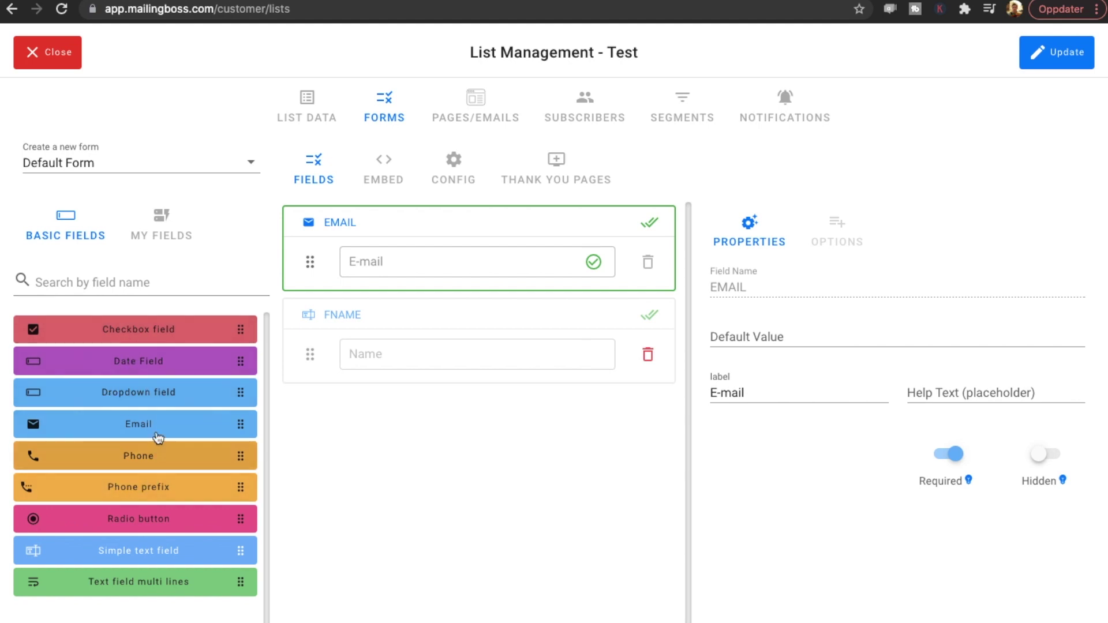
- Add a Date Field named DATE below FNAME, then delete it from the form
drag(169, 370, 411, 471)
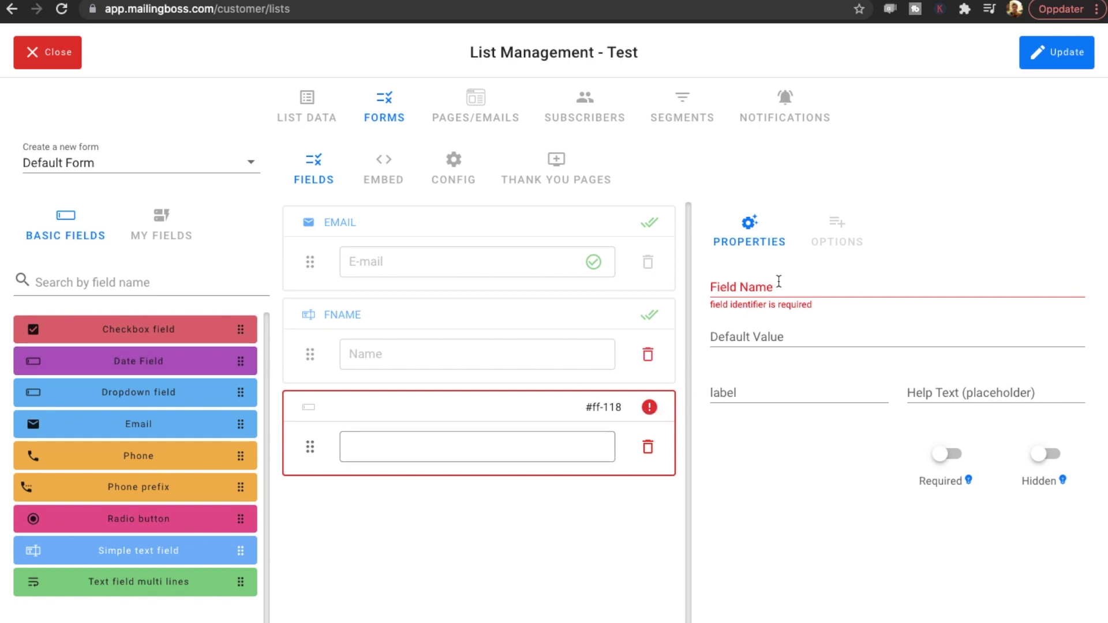
click(779, 287)
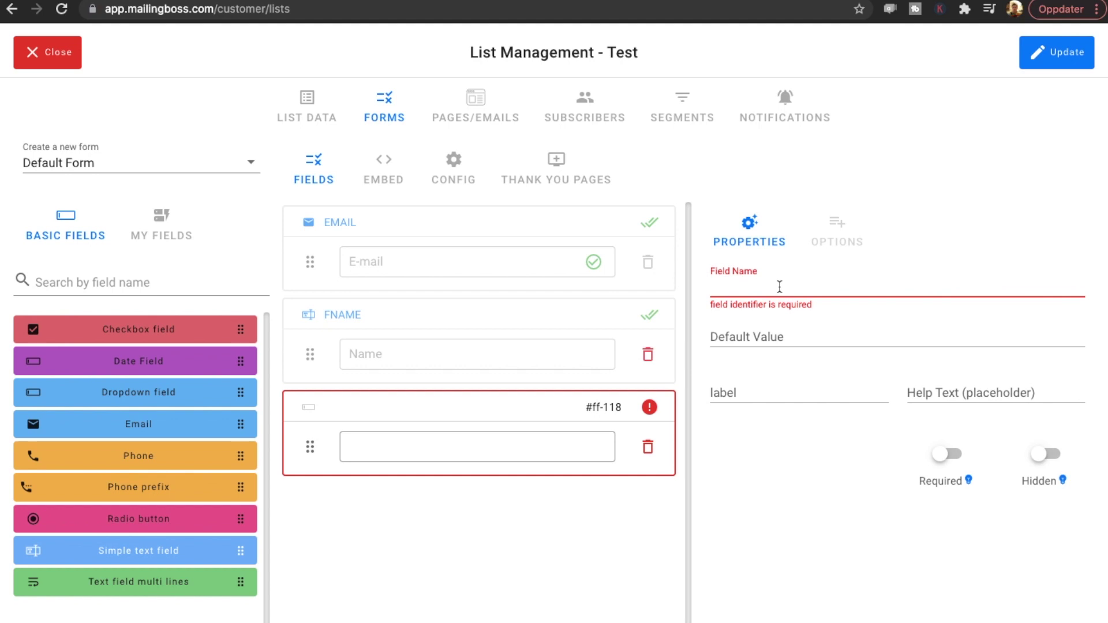
text(DATE)
click(568, 560)
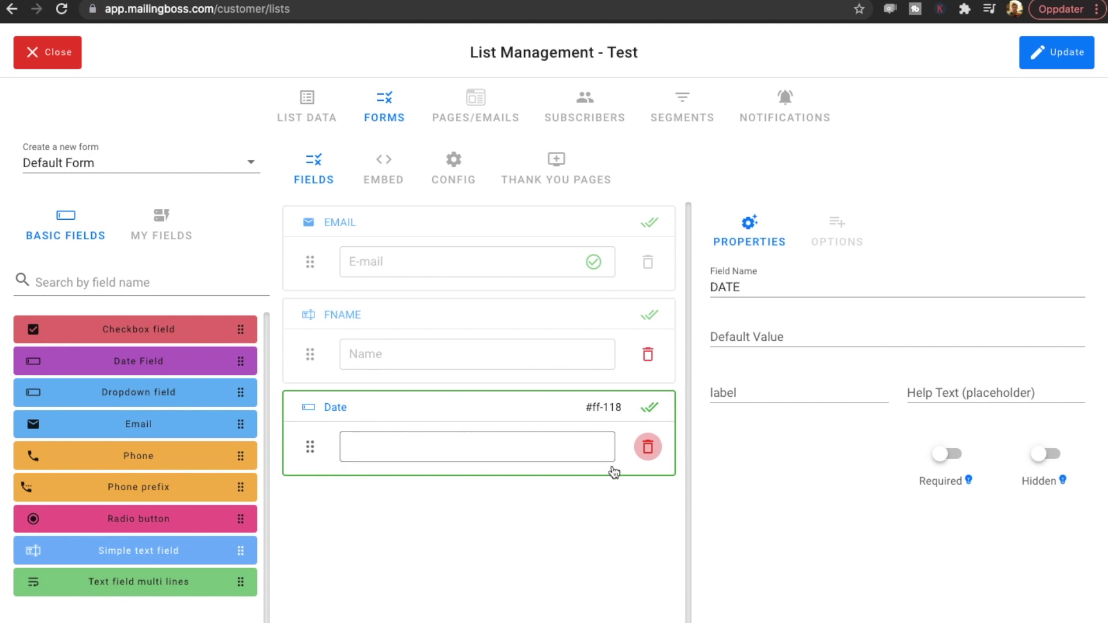
click(648, 447)
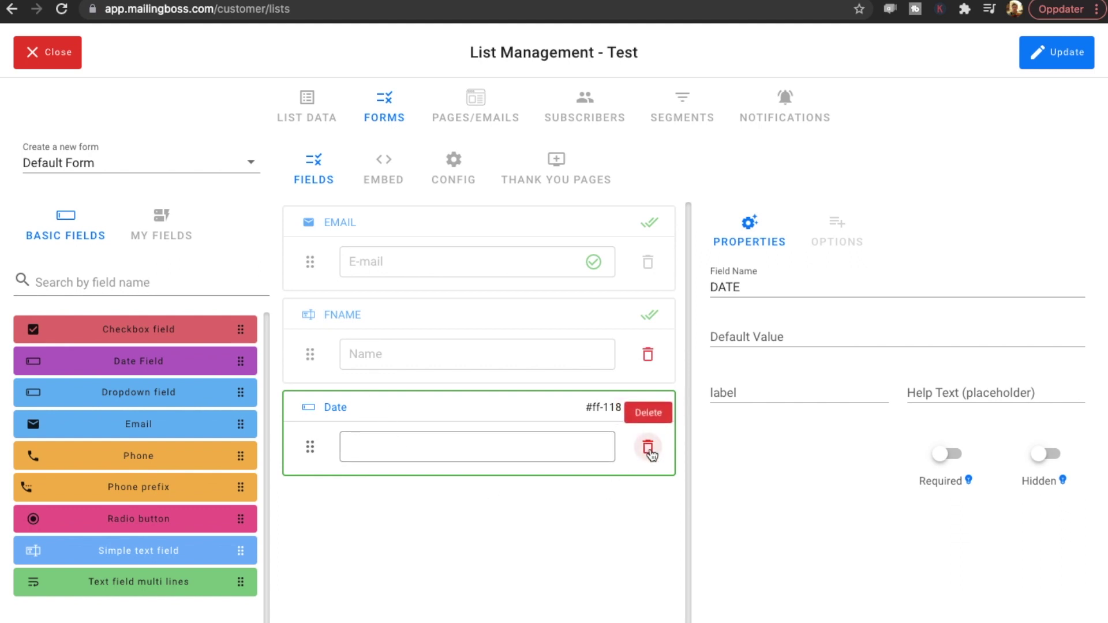
click(648, 447)
click(647, 447)
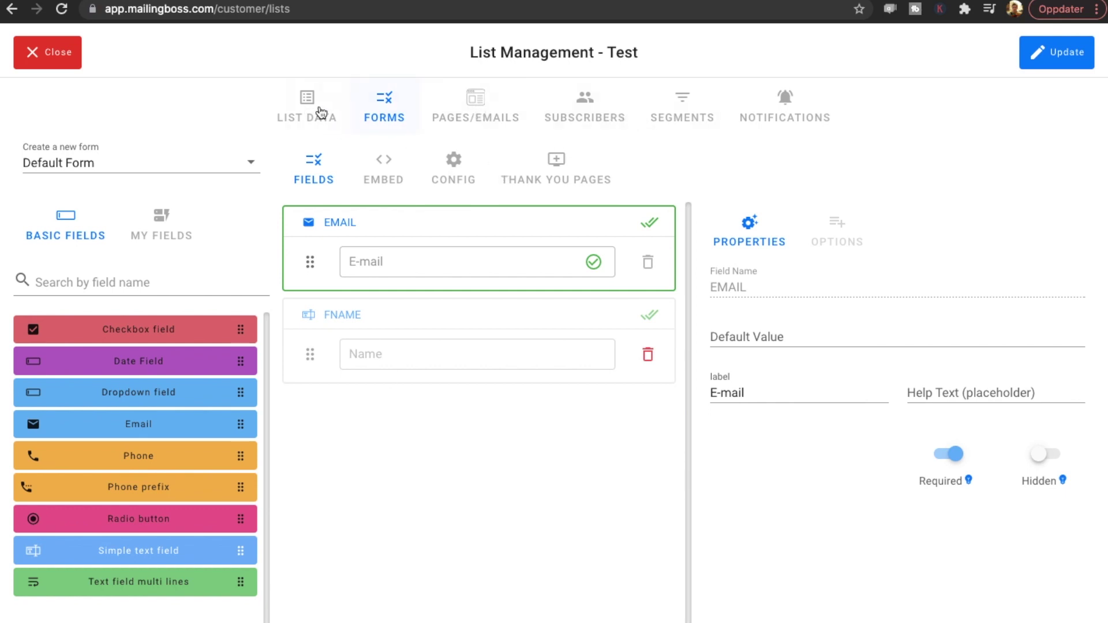
- In LIST DATA, review sender addresses and enable the welcome email after registration
click(308, 111)
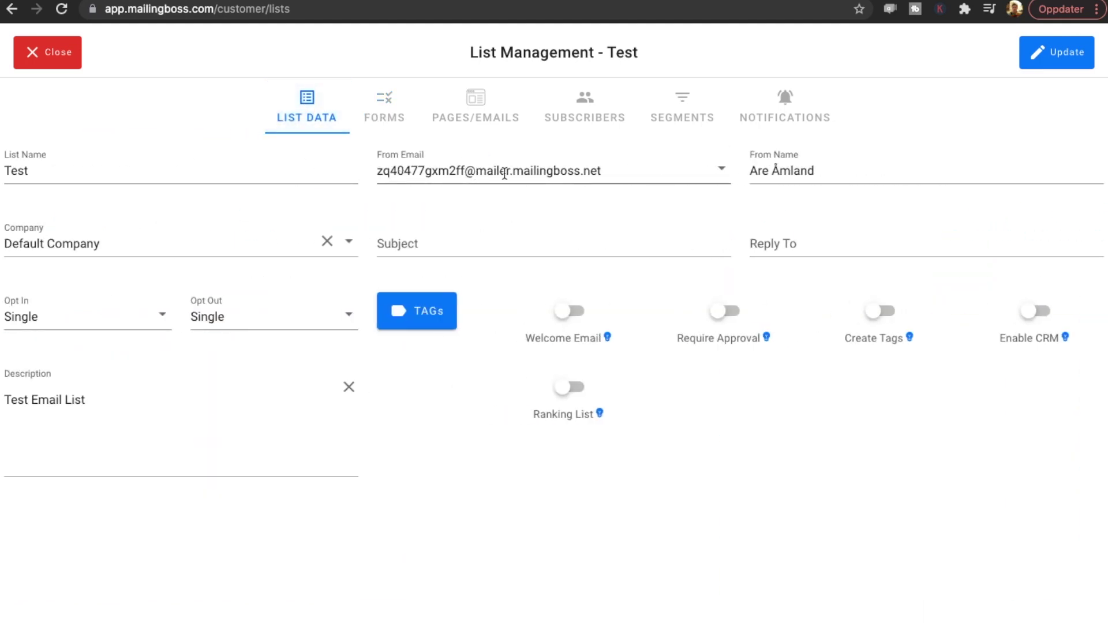
click(687, 180)
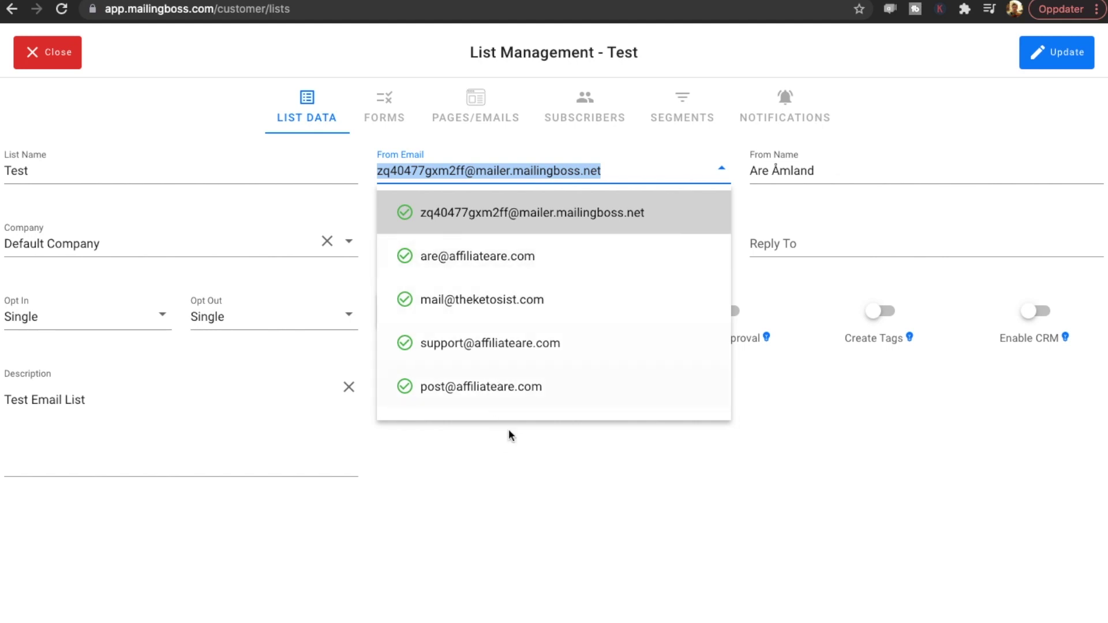
click(488, 551)
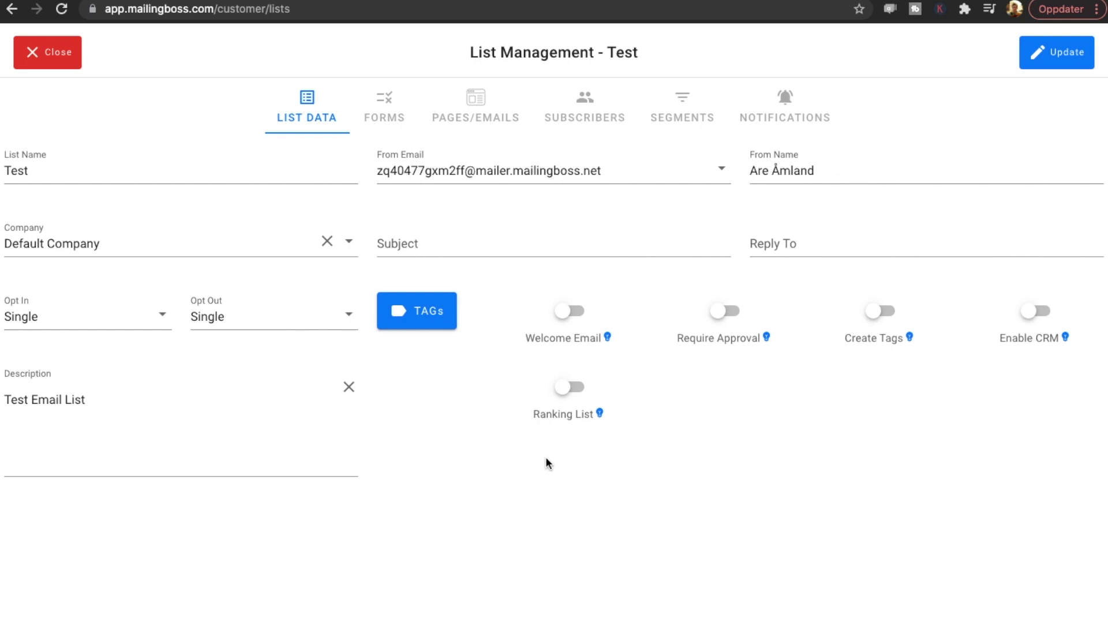
mouse_move(608, 339)
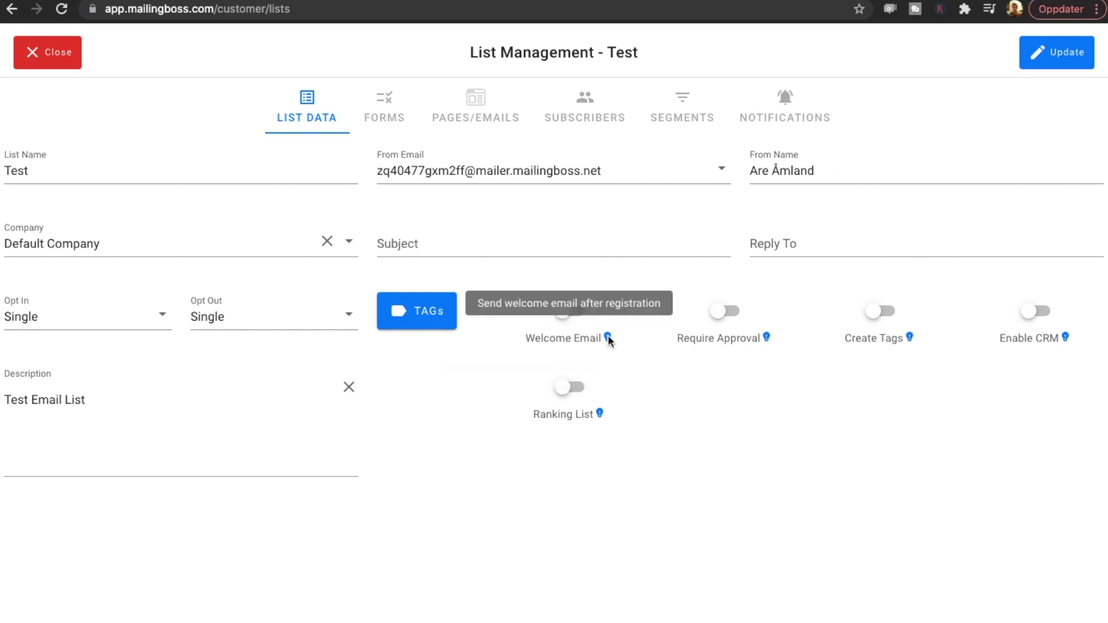
click(570, 318)
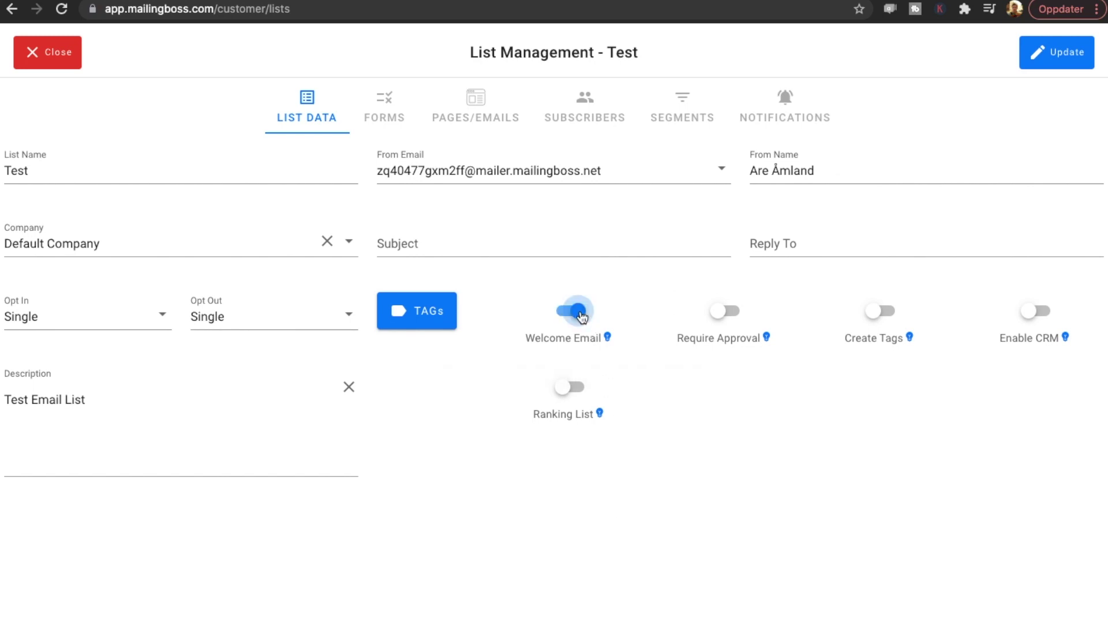
- Check the list's available tags, then view the empty Subscribers tab
click(402, 317)
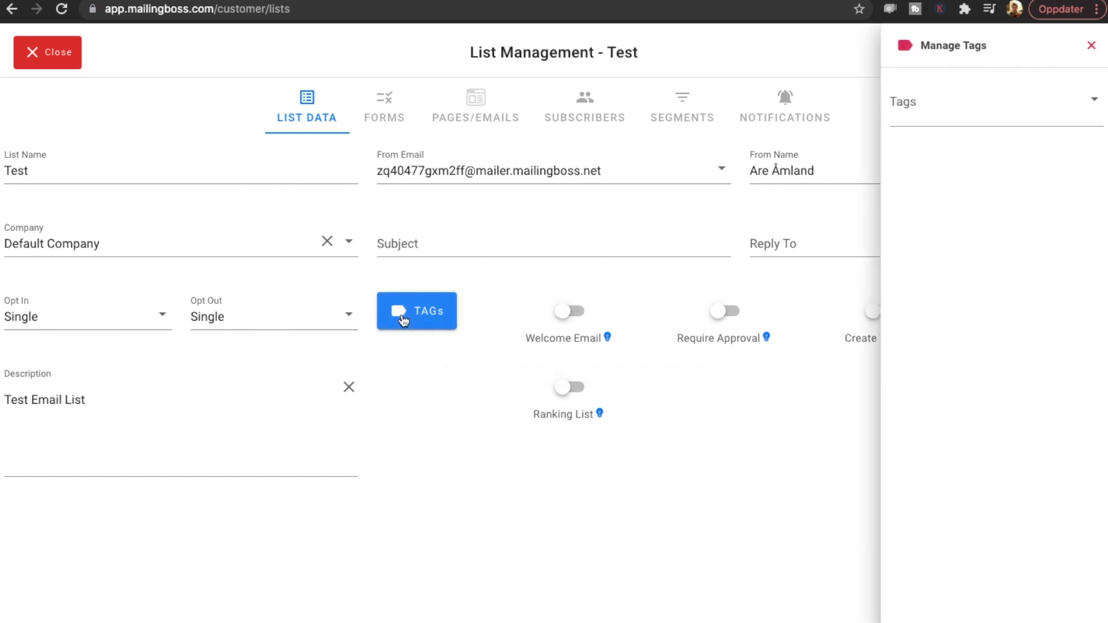
click(1089, 101)
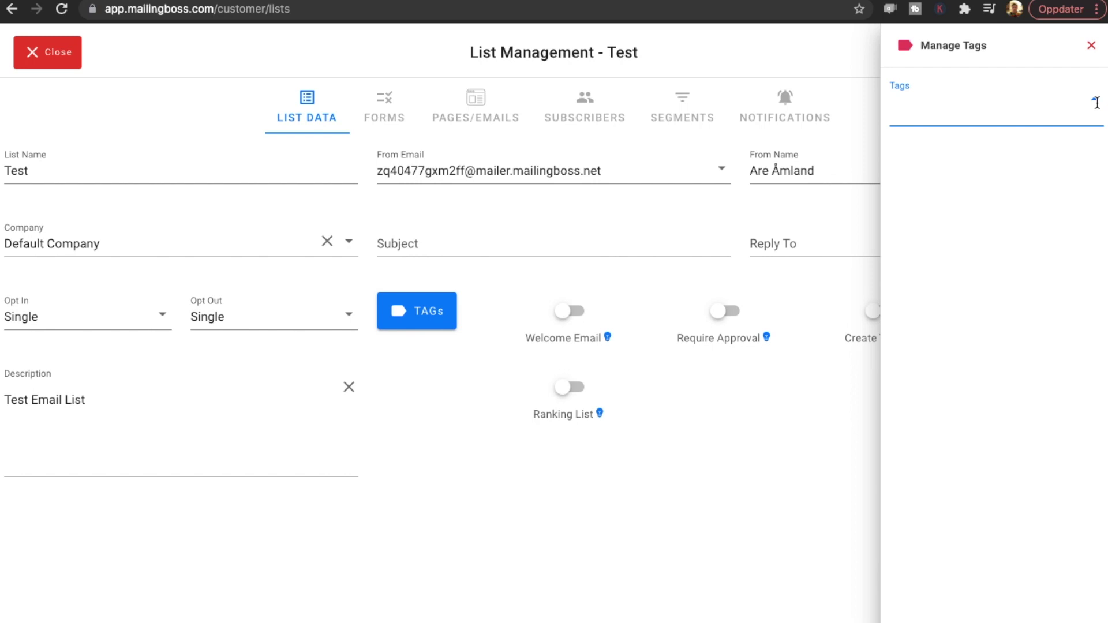
click(1091, 46)
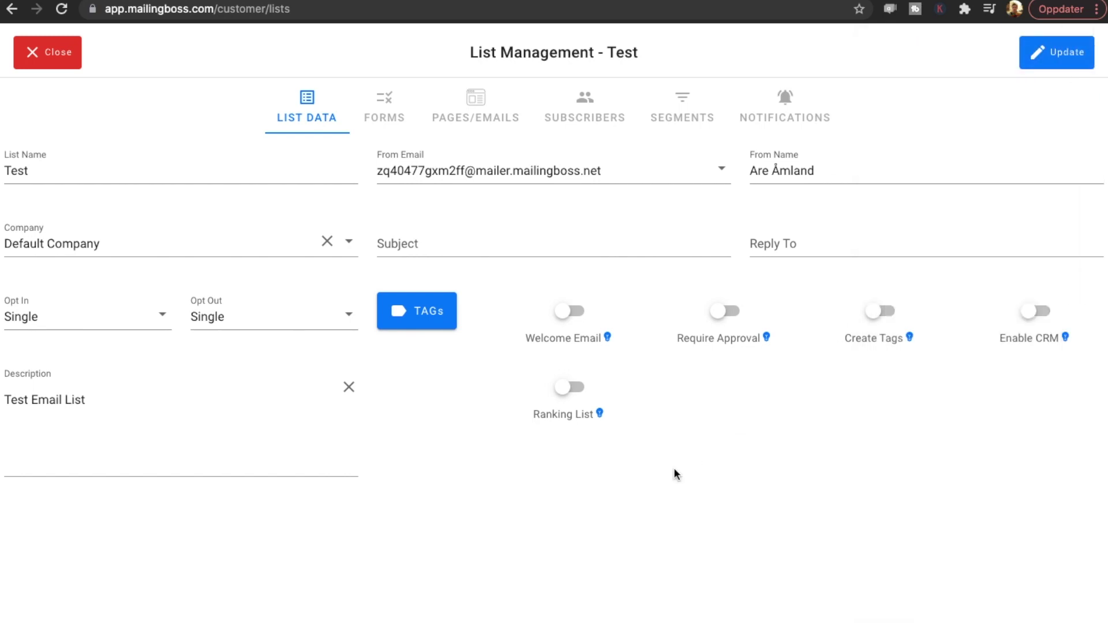
click(583, 121)
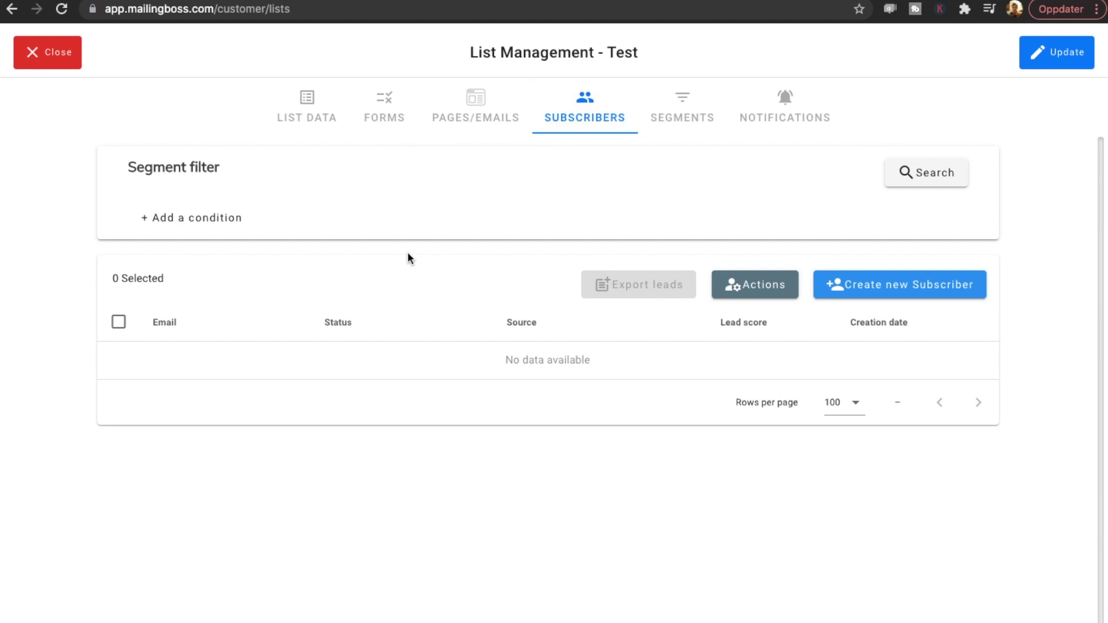
- Look through the Segments and Pages tabs and open the Subscription confirmed page
click(690, 114)
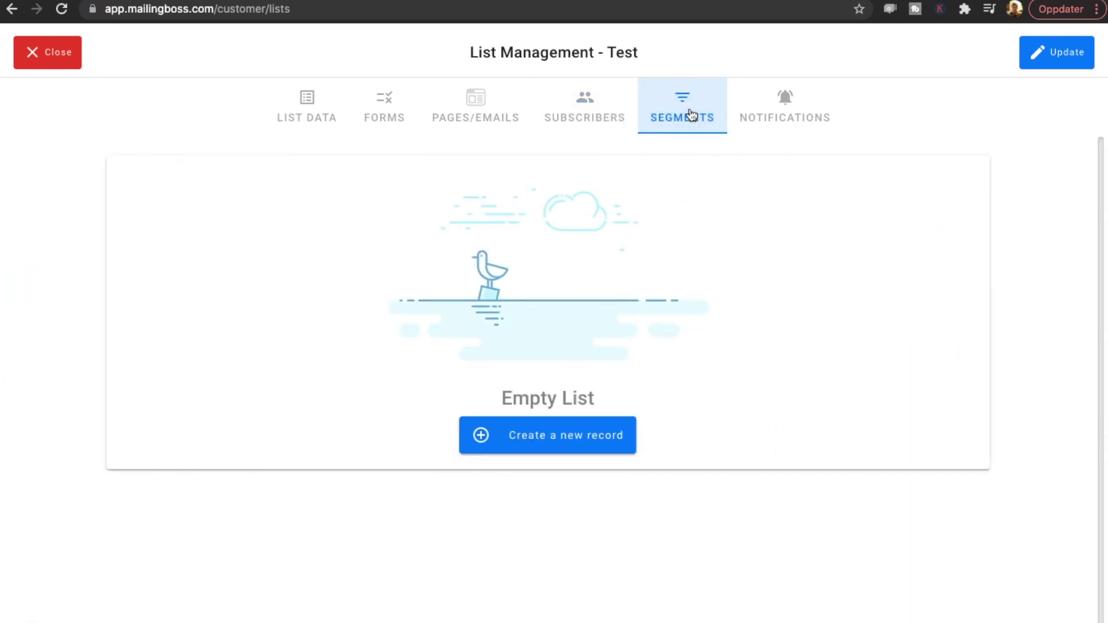
click(502, 116)
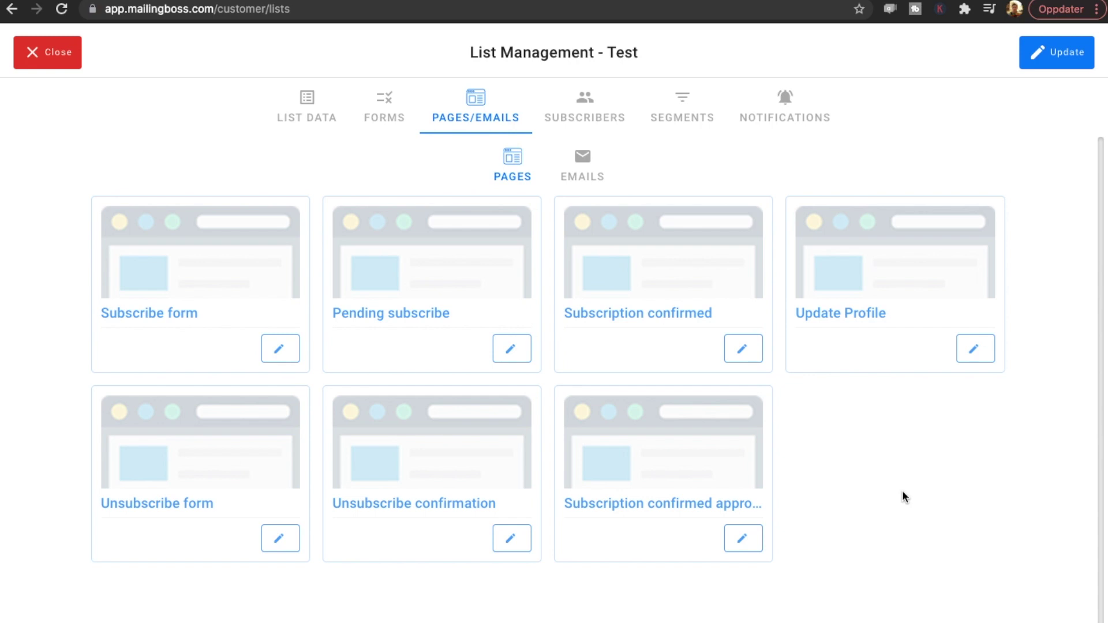
click(742, 349)
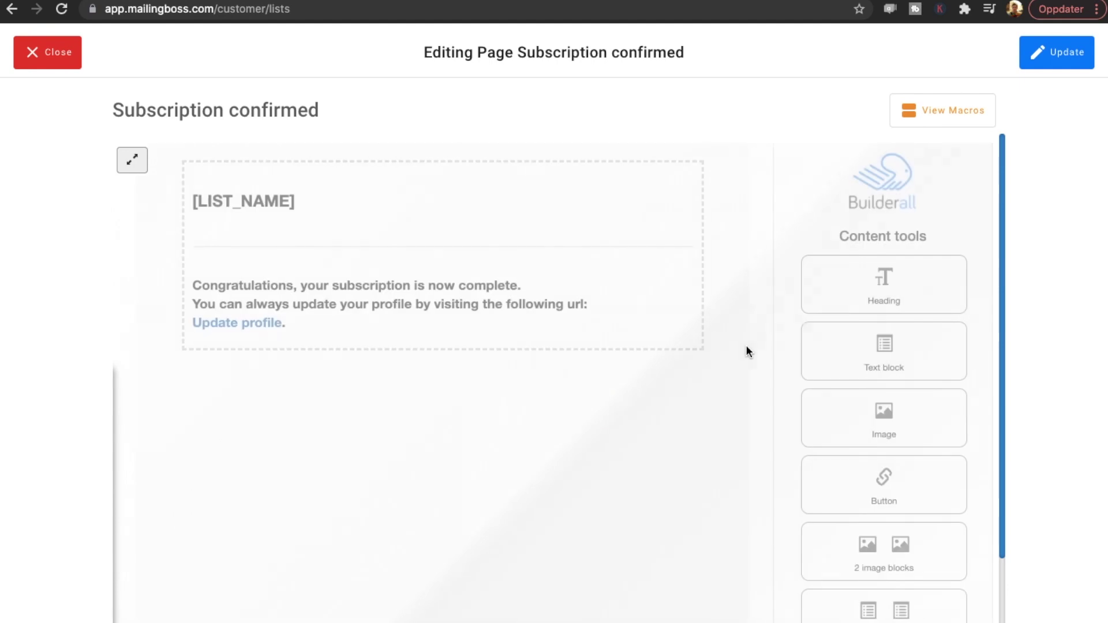
- Save the Subscription confirmed page, then open and close the confirmed approval page unchanged
scroll(747, 347, down, 3)
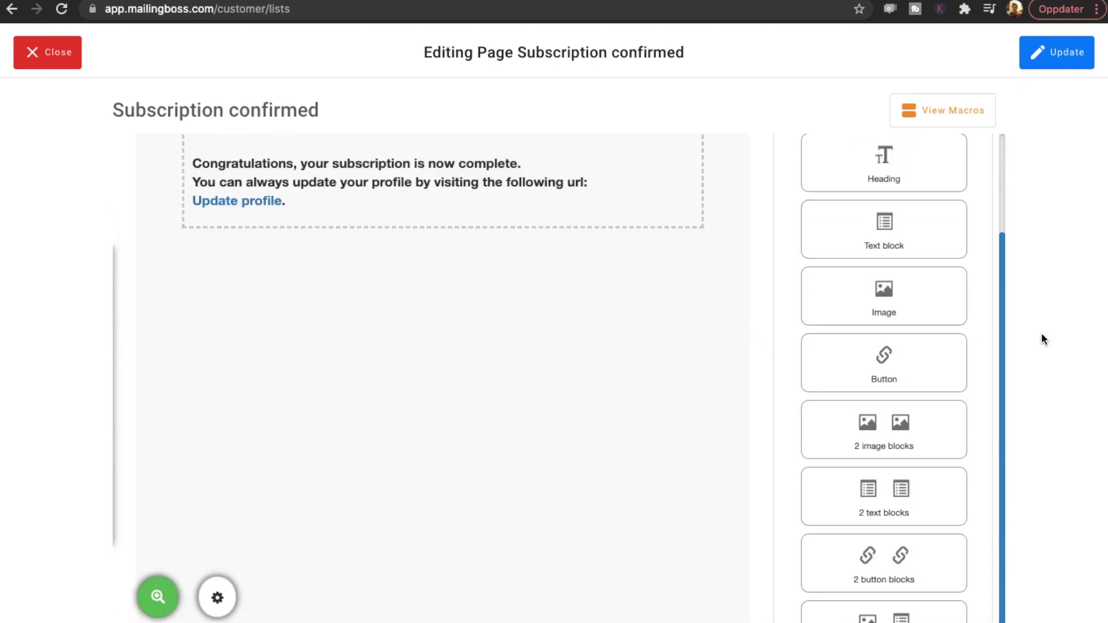
scroll(547, 381, up, 3)
scroll(546, 380, down, 3)
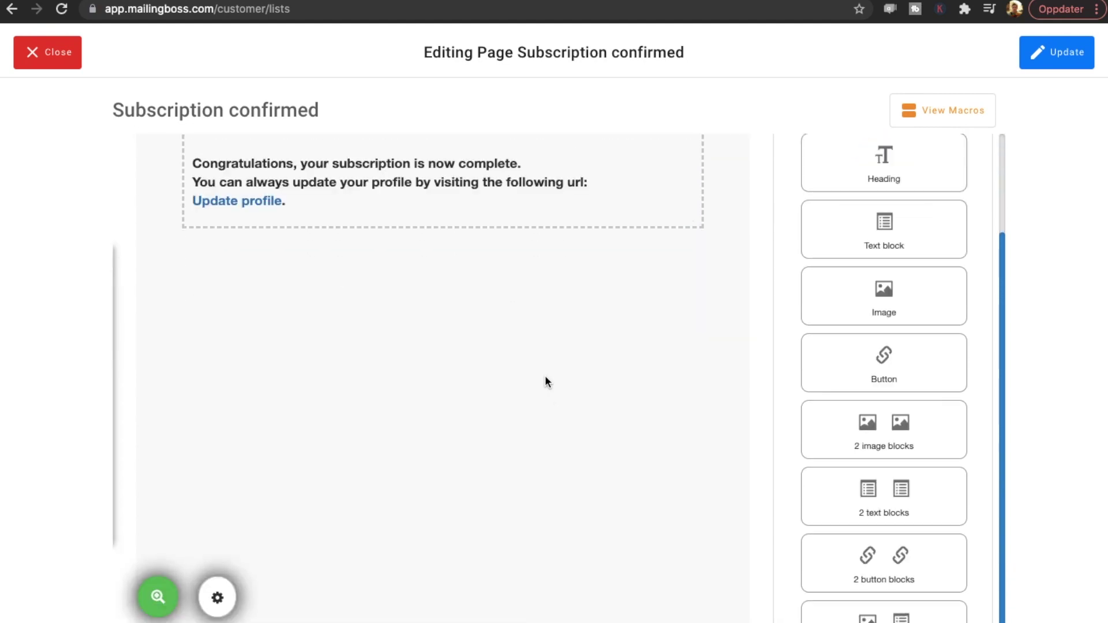
scroll(547, 380, up, 3)
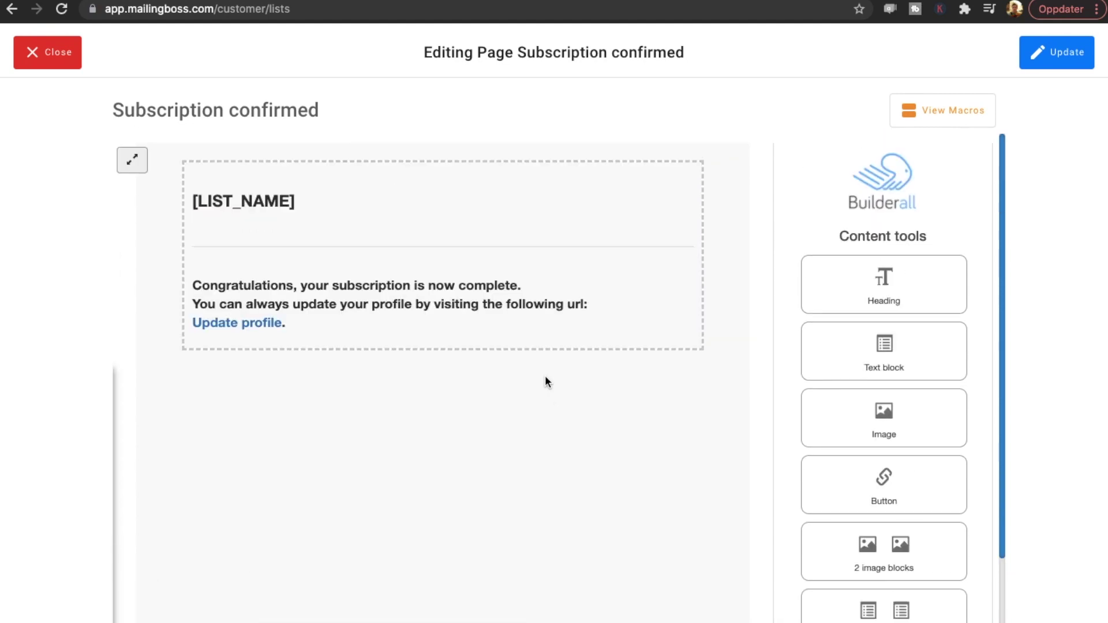
click(1070, 53)
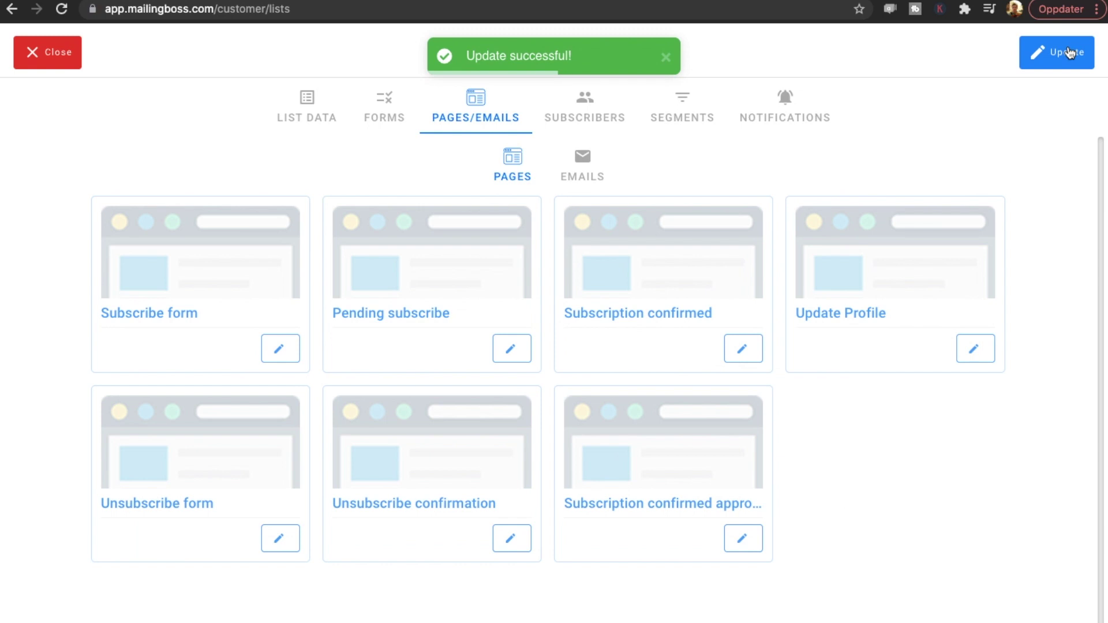
click(743, 350)
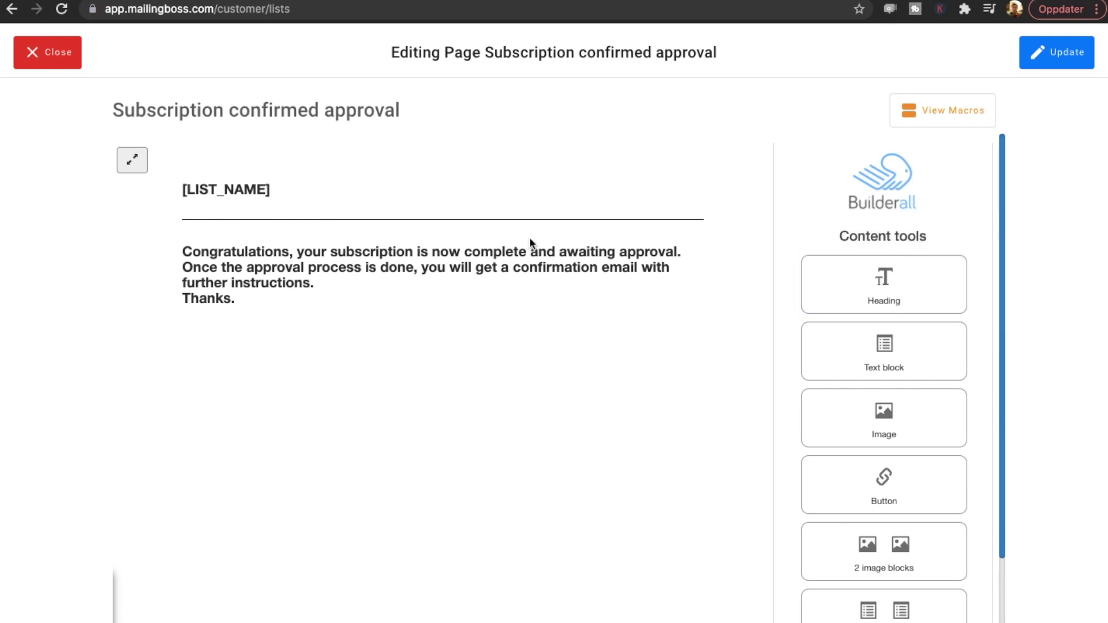
click(30, 62)
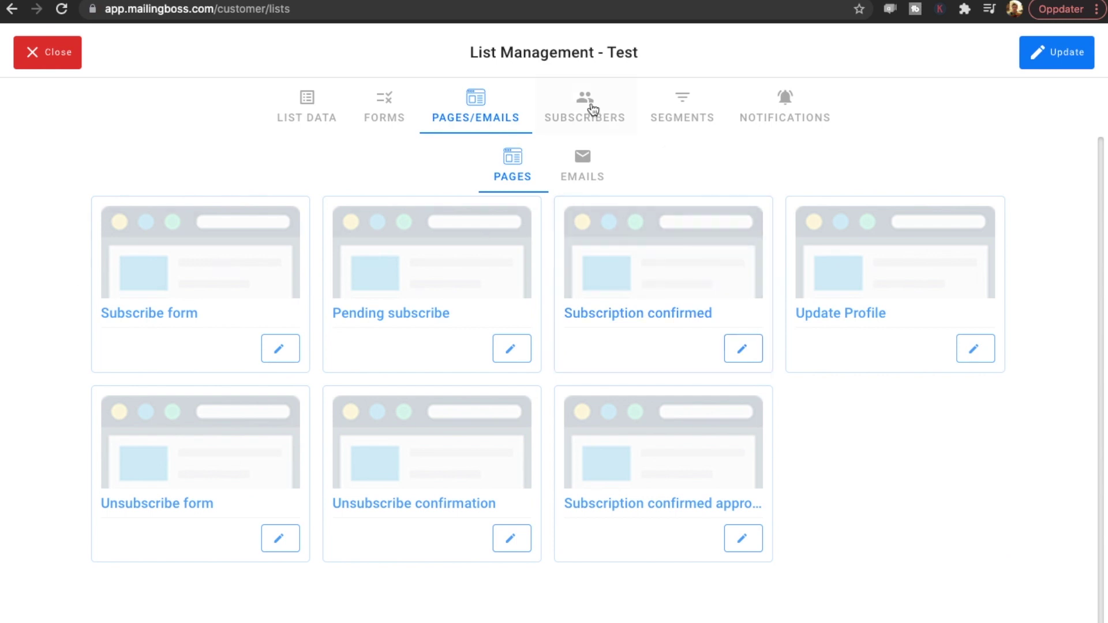
- Leave the Test list and go via Home and Campaigns to the empty All Sent Campaigns page
click(65, 56)
mouse_move(19, 134)
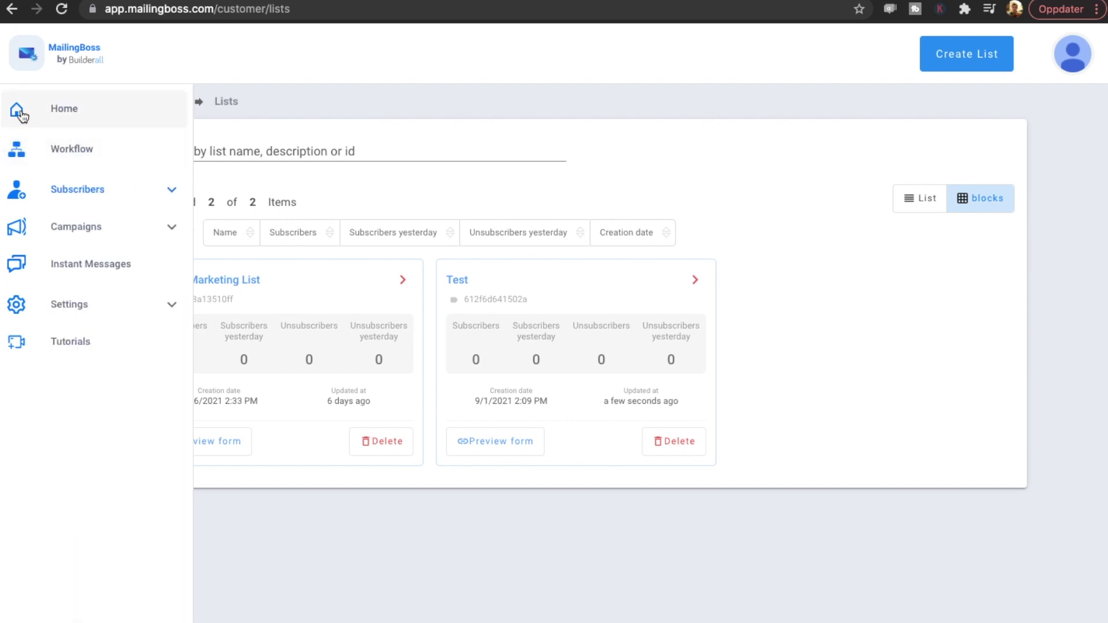
click(22, 117)
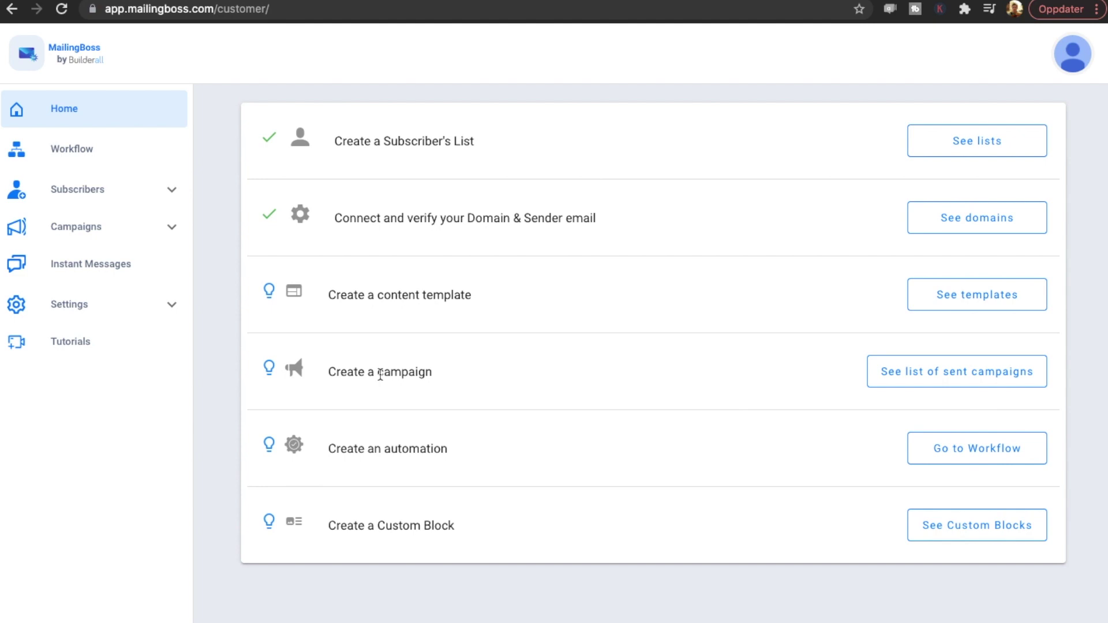
click(138, 237)
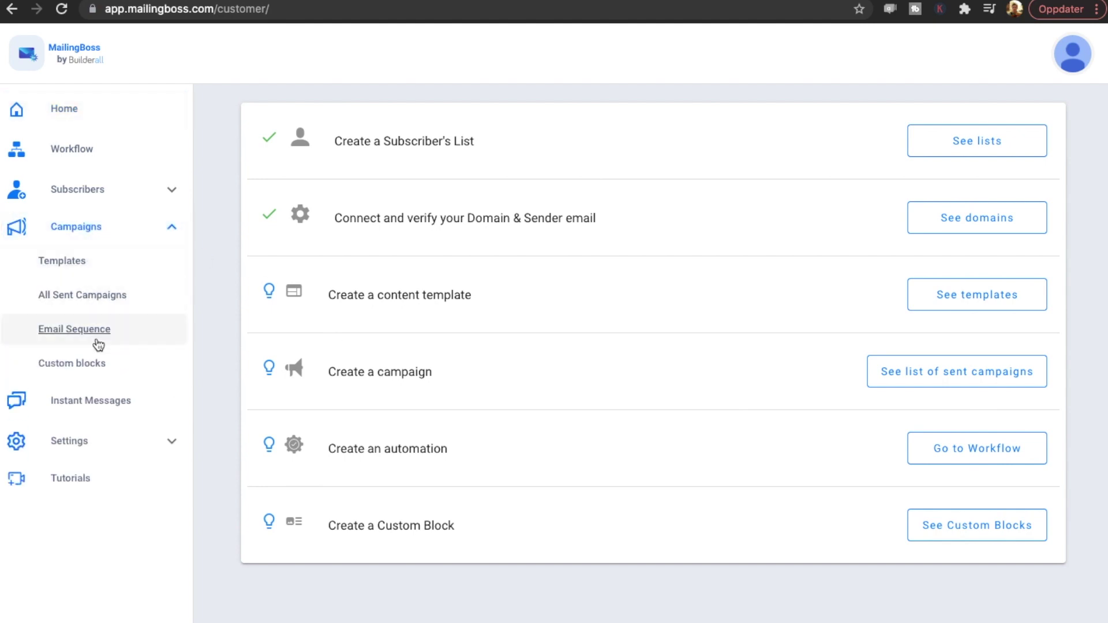
click(962, 382)
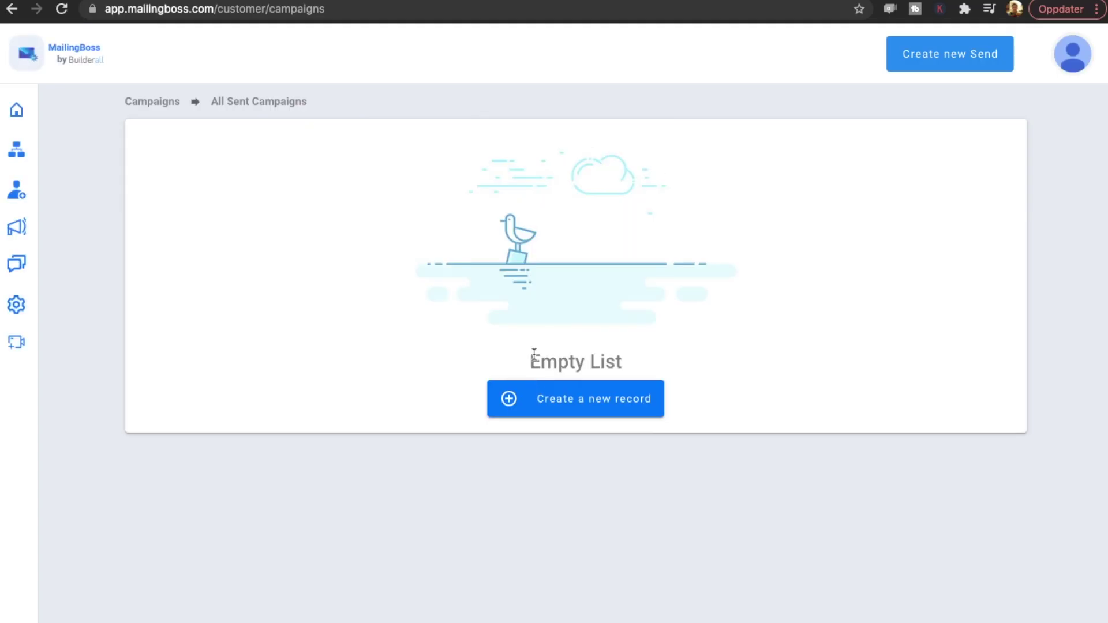
- Start a new campaign named 'Test' of type Autoresponder
click(559, 396)
click(472, 251)
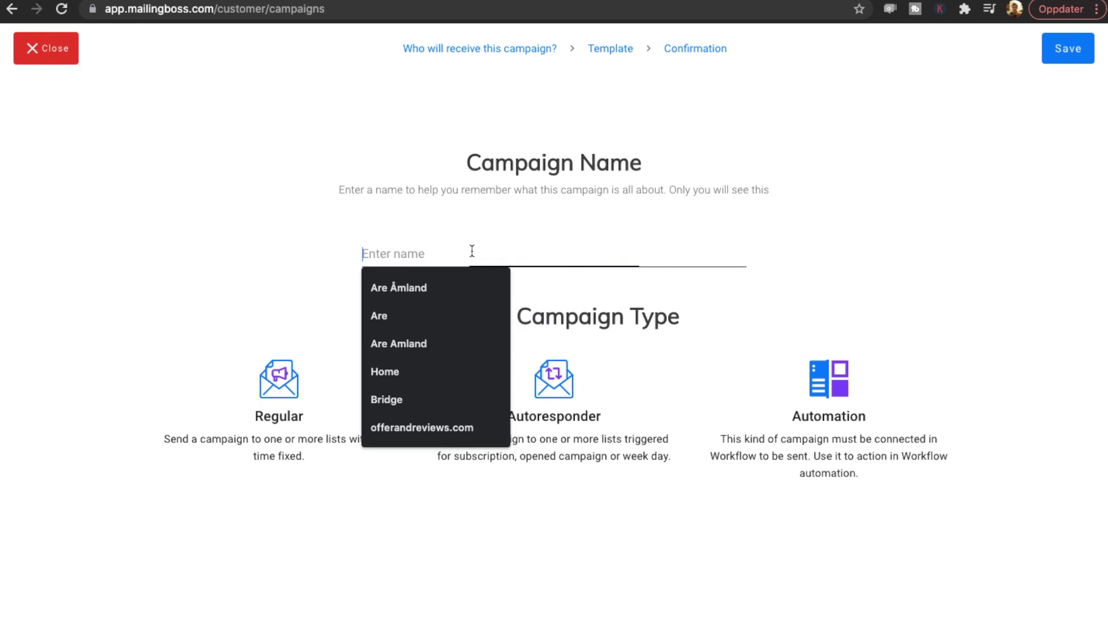
text(Test)
click(536, 572)
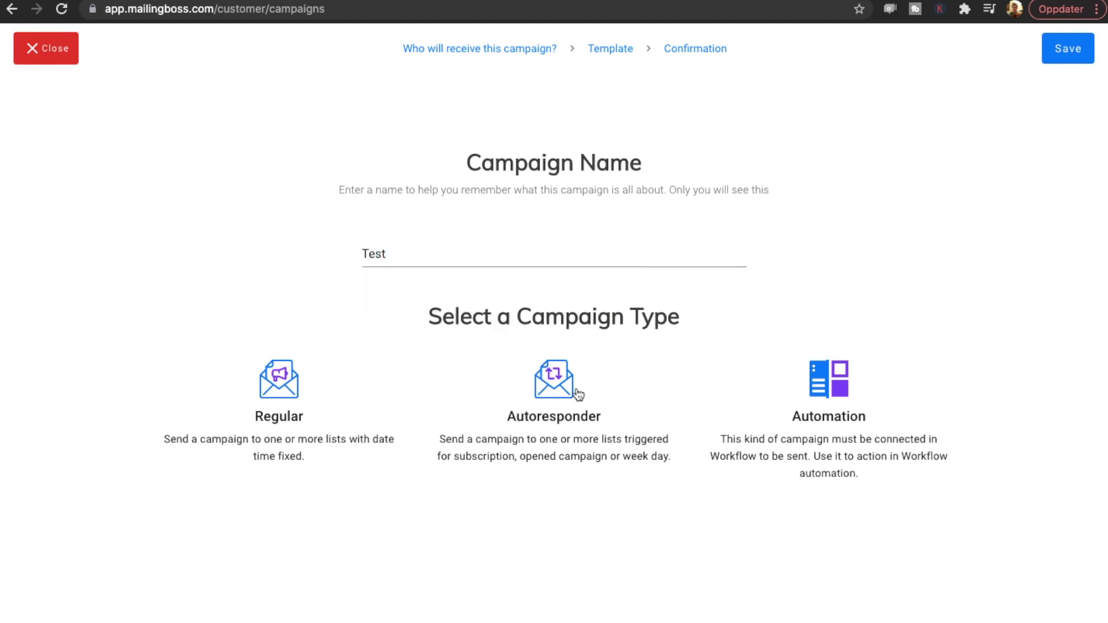
click(557, 385)
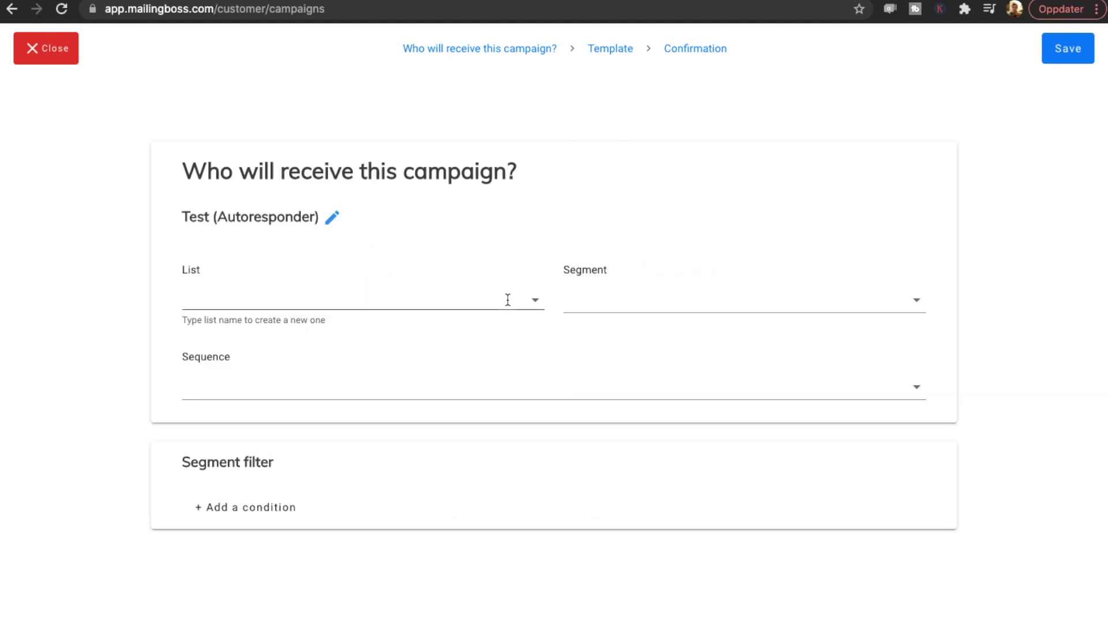
- Send the campaign to the Test list, with no sequences or segments, and save
right_click(538, 296)
click(534, 297)
click(535, 297)
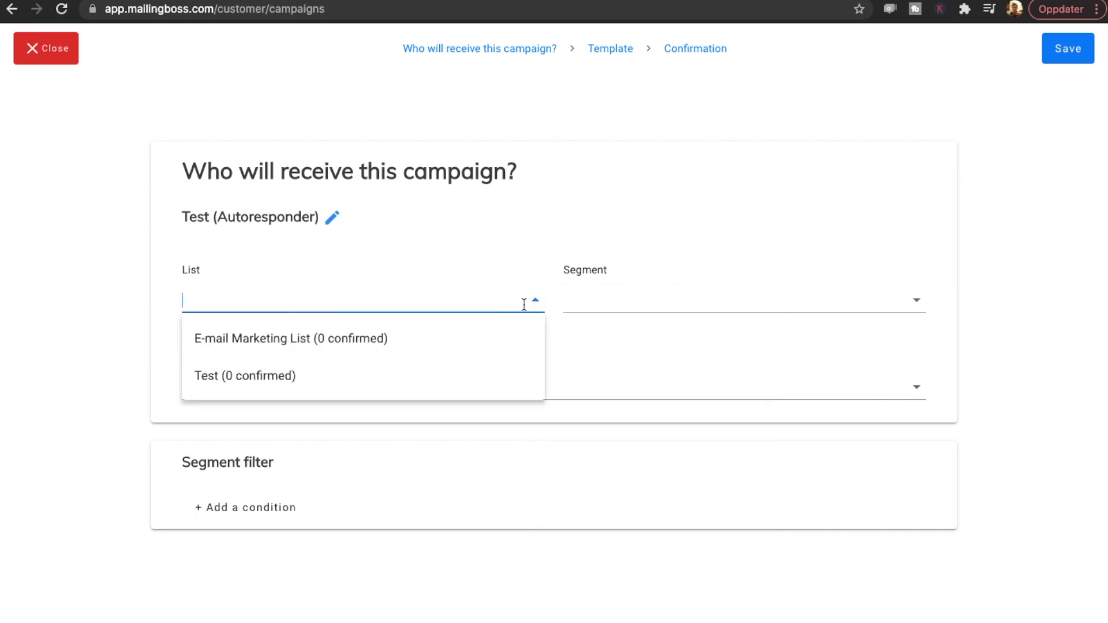
click(284, 385)
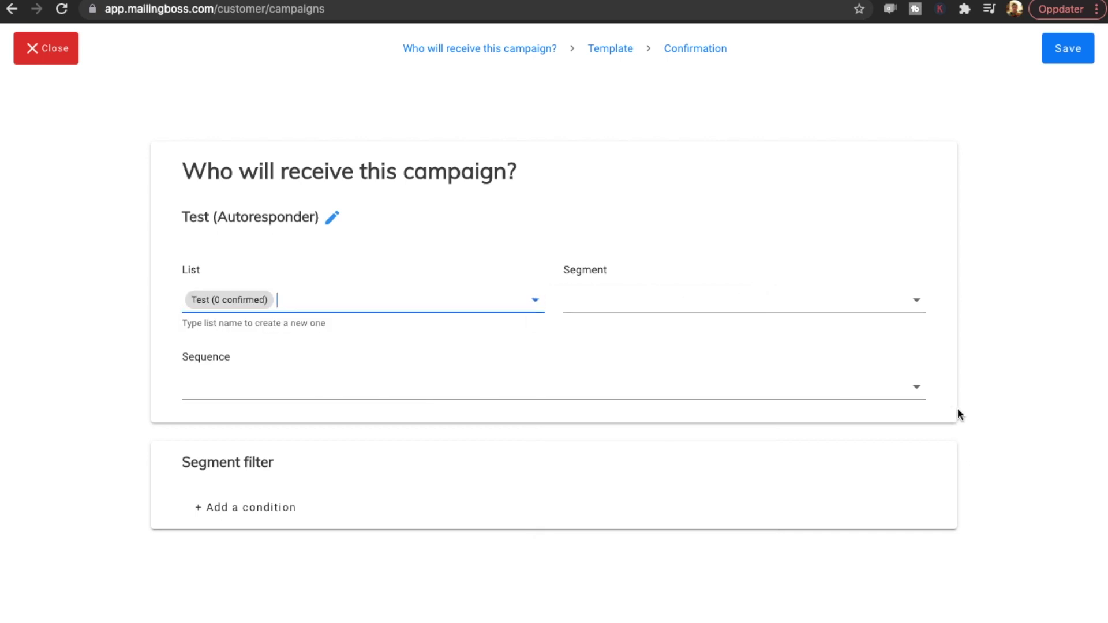
click(917, 392)
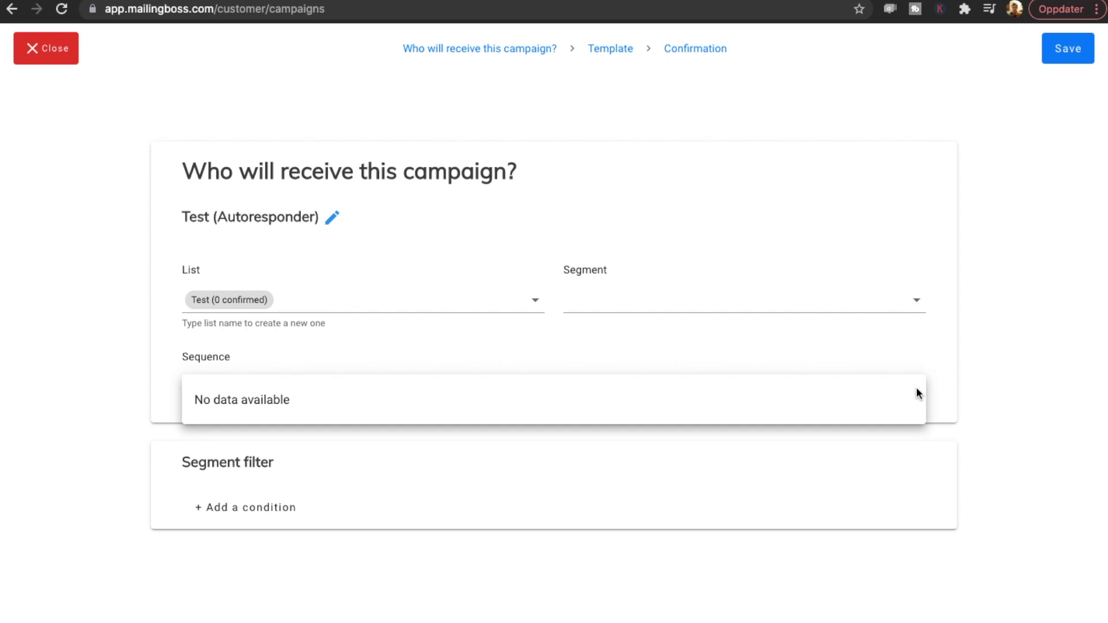
click(1031, 389)
click(917, 303)
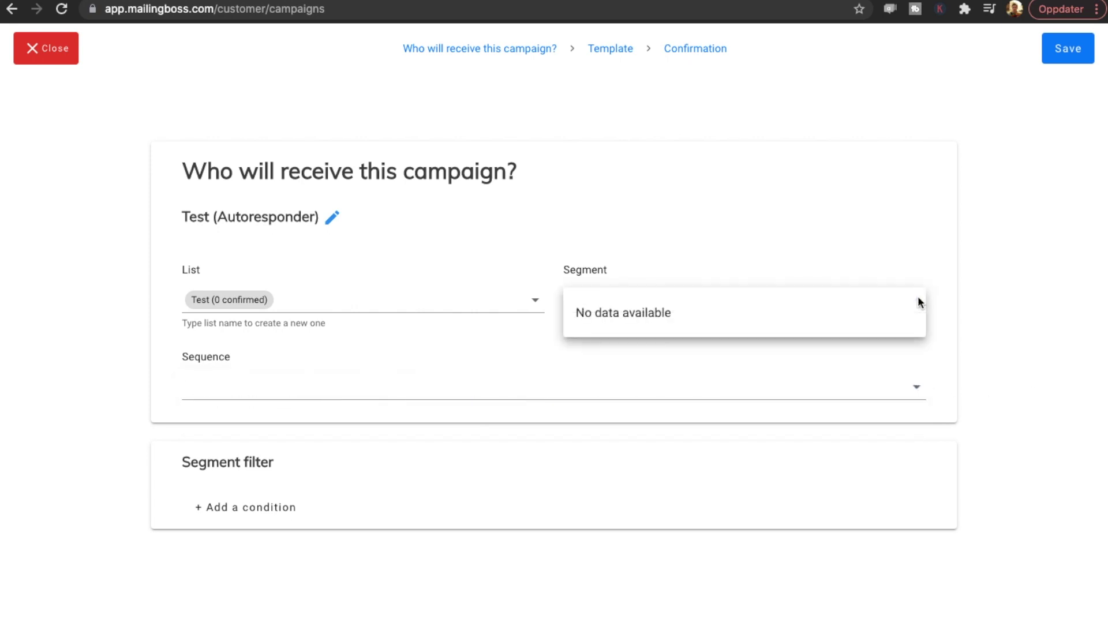
click(1032, 255)
click(1064, 55)
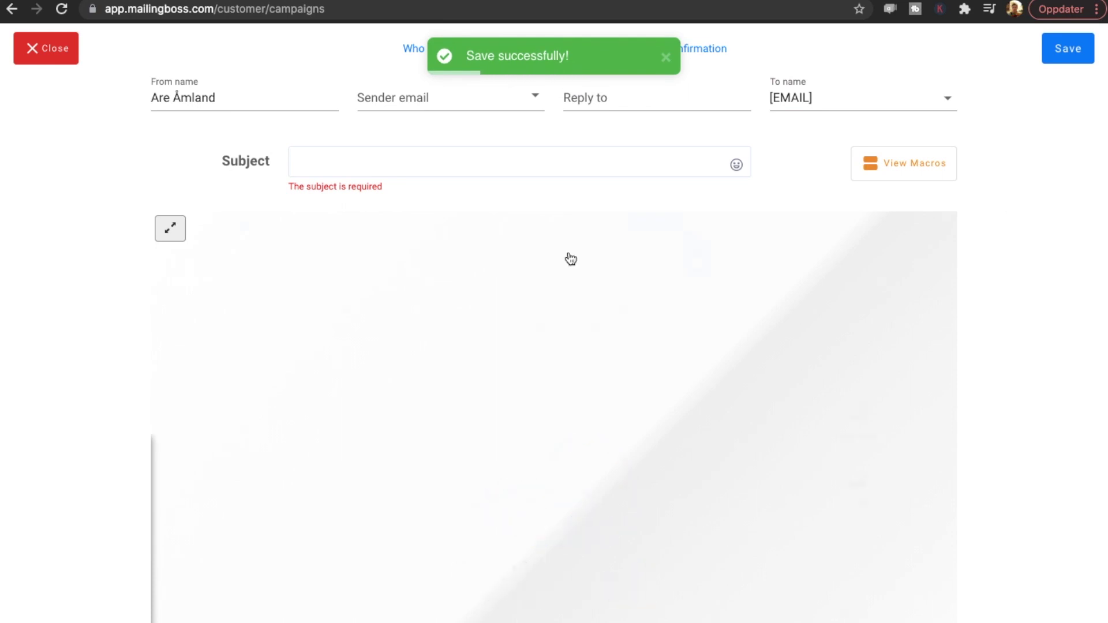
- Set the email subject to 'Test' and replace the Lorem Ipsum body with 'Test'
click(489, 171)
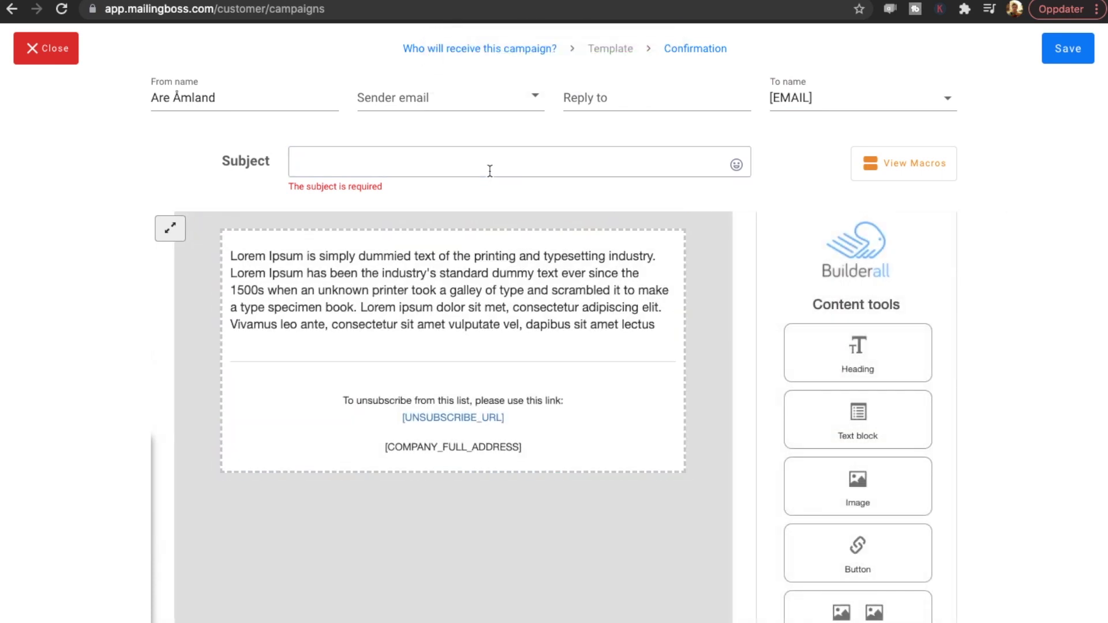
text(Test)
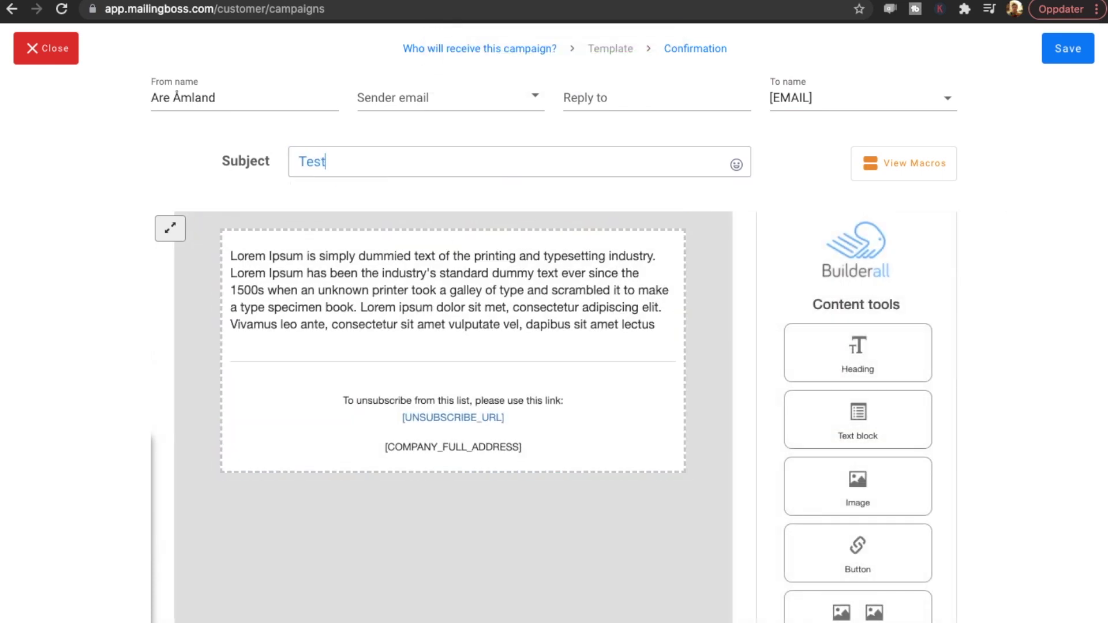
double_click(383, 303)
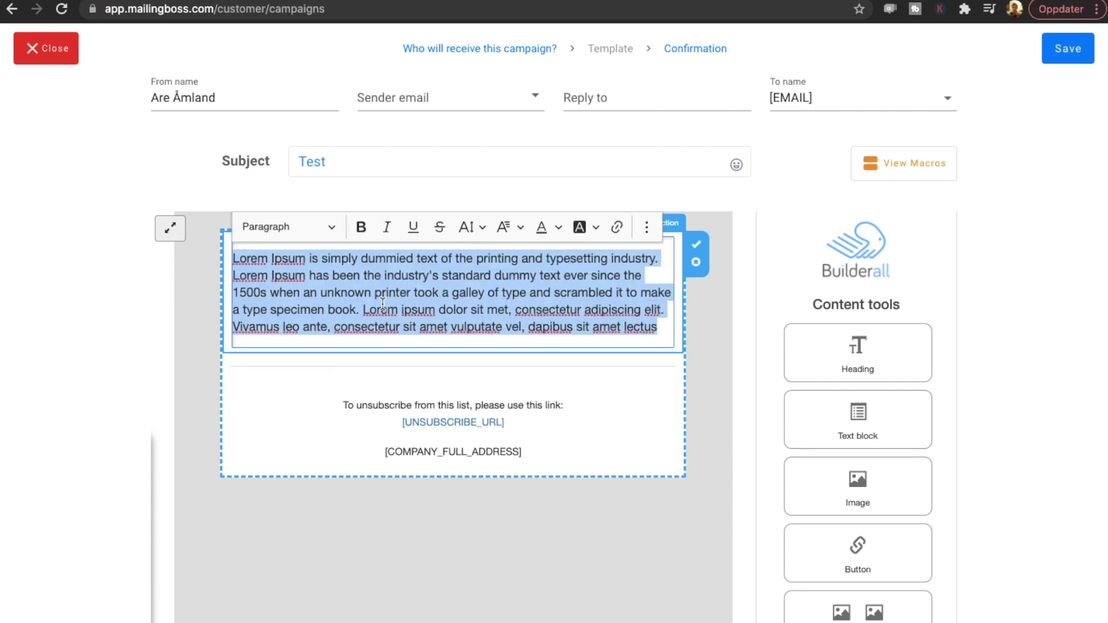
text(Test)
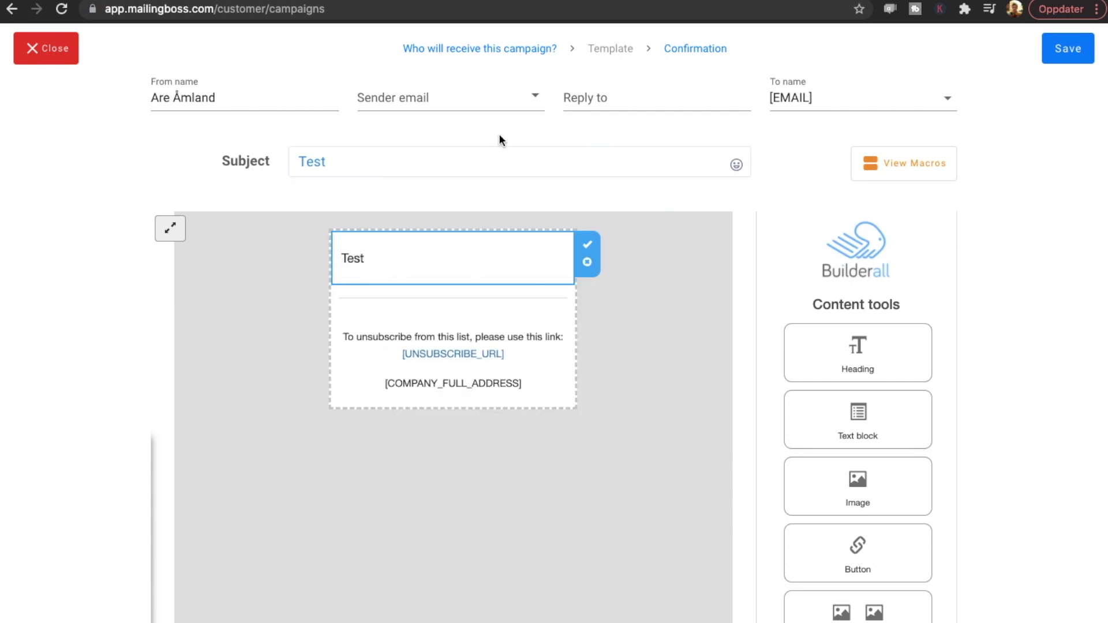
- Use the contact address as sender, set reply-to, address recipients as [FNAME], and save
click(529, 97)
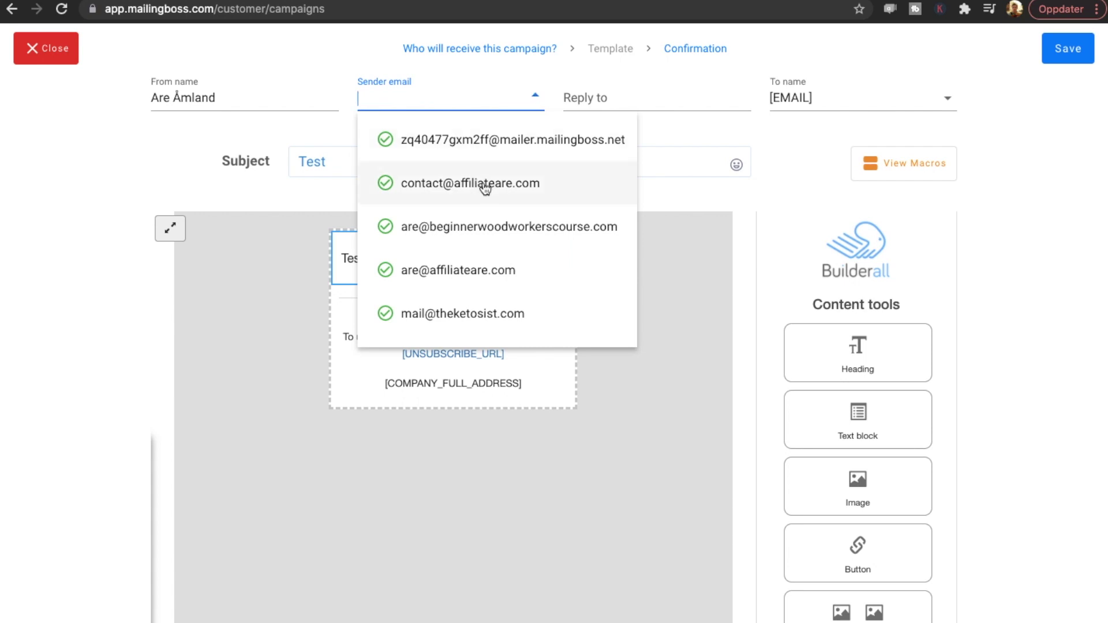
click(534, 188)
click(641, 90)
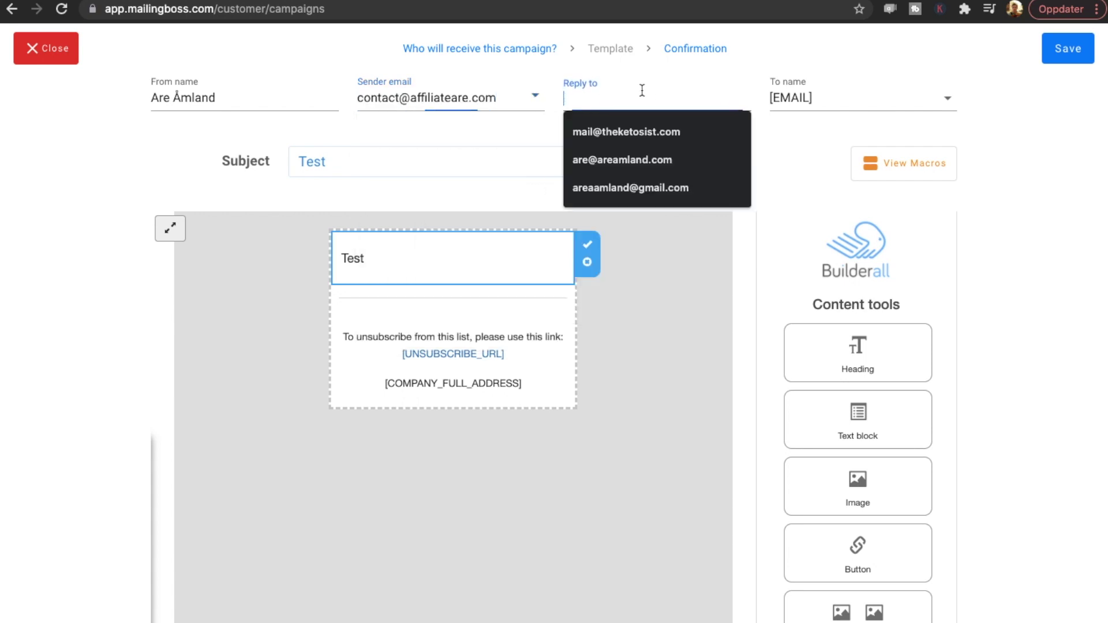
click(646, 162)
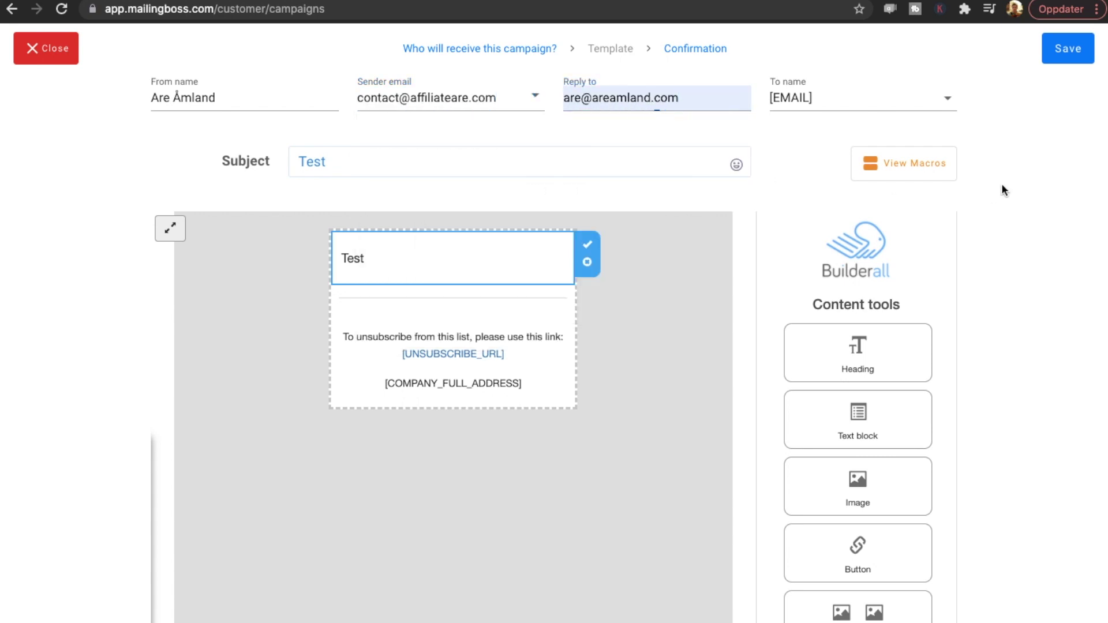
click(949, 98)
click(940, 138)
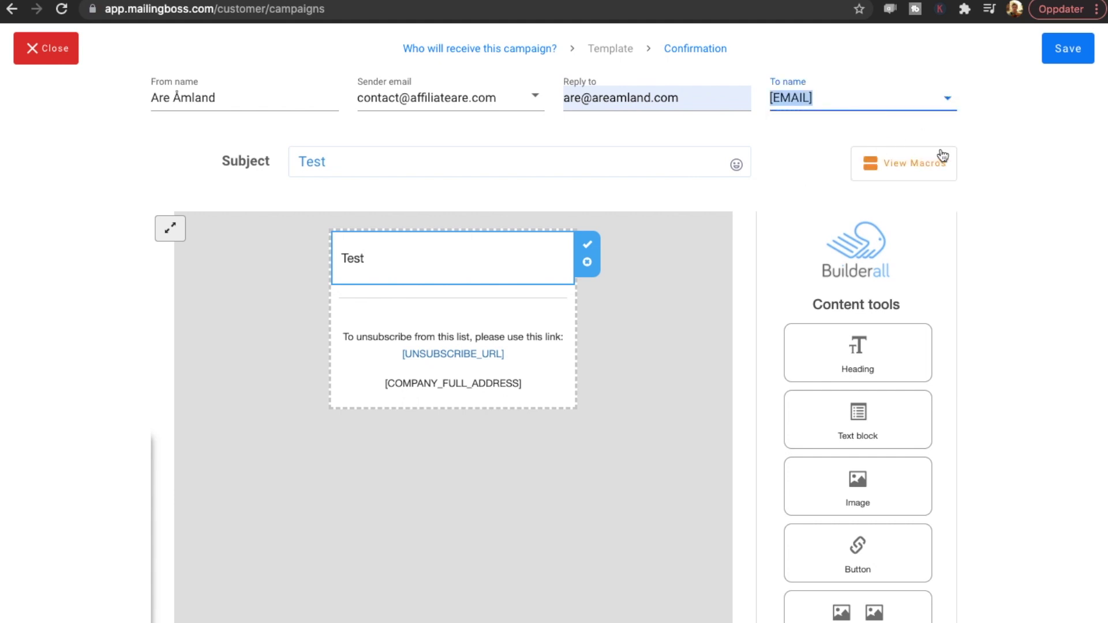
click(949, 99)
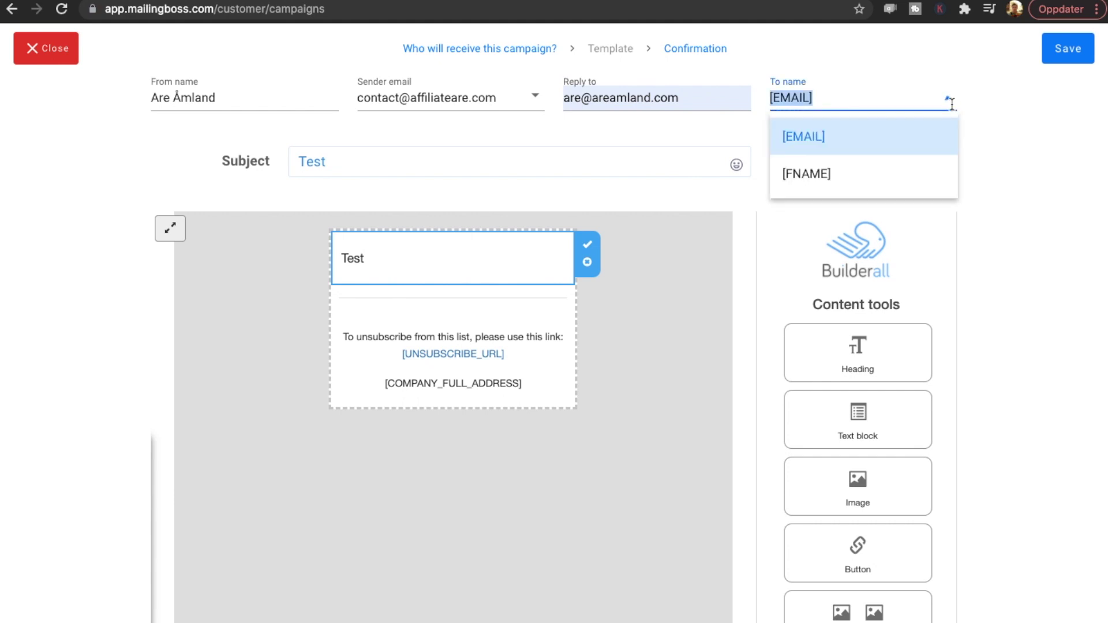
click(840, 184)
click(1047, 250)
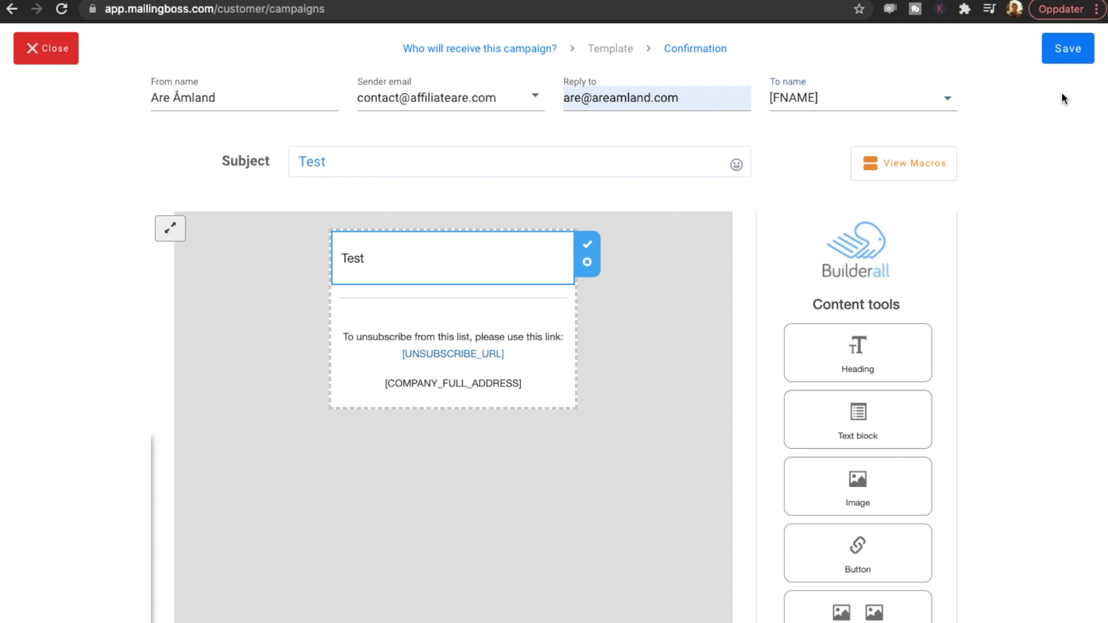
click(1072, 53)
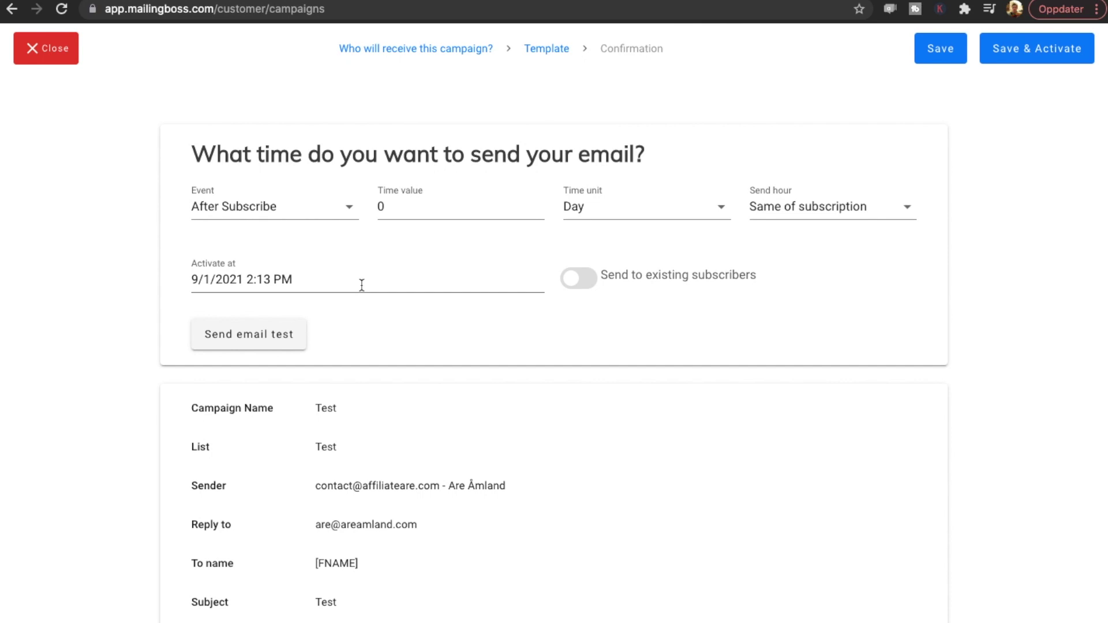
- Set the trigger to After Subscribe with a delay measured in hours, sending at subscription time
click(352, 214)
click(323, 220)
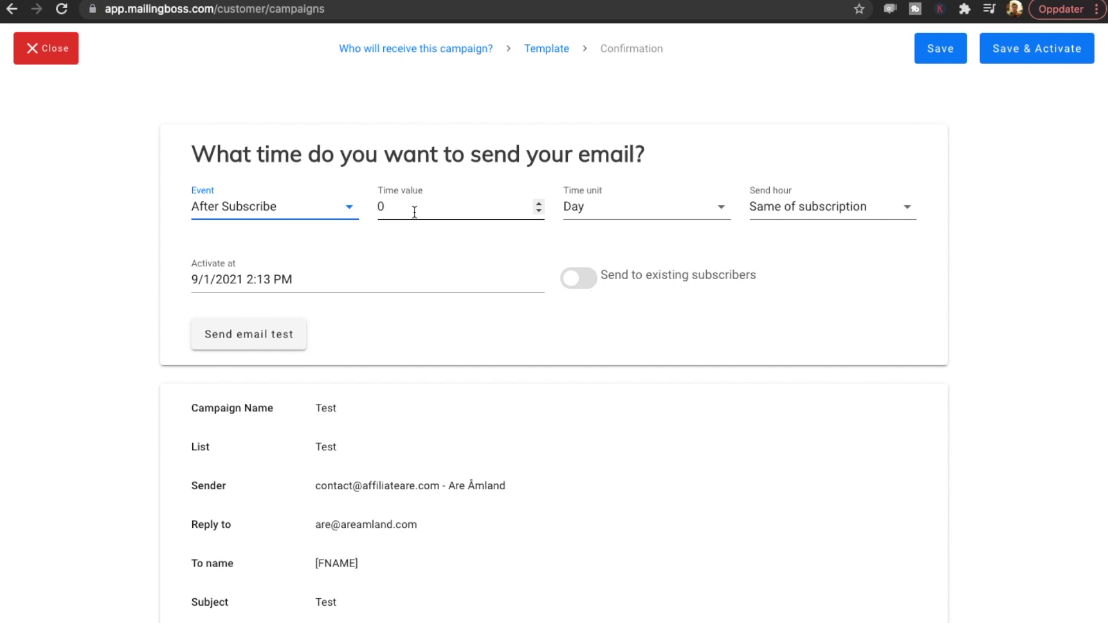
click(426, 212)
click(611, 211)
click(611, 257)
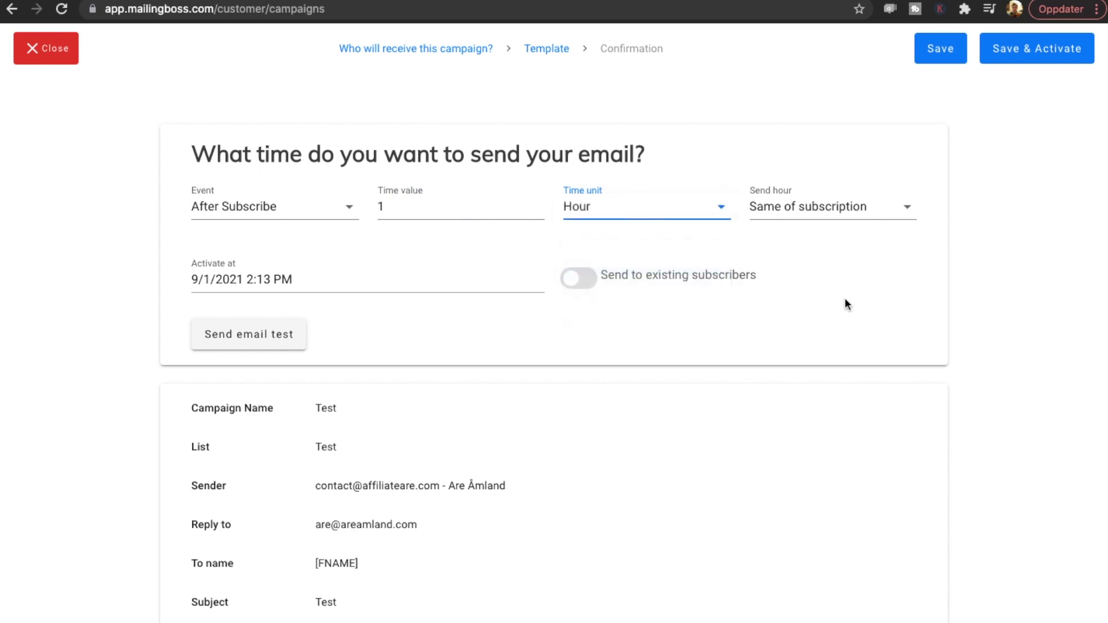
click(856, 215)
click(841, 225)
- Enable sending to existing subscribers and save and activate the campaign
click(470, 285)
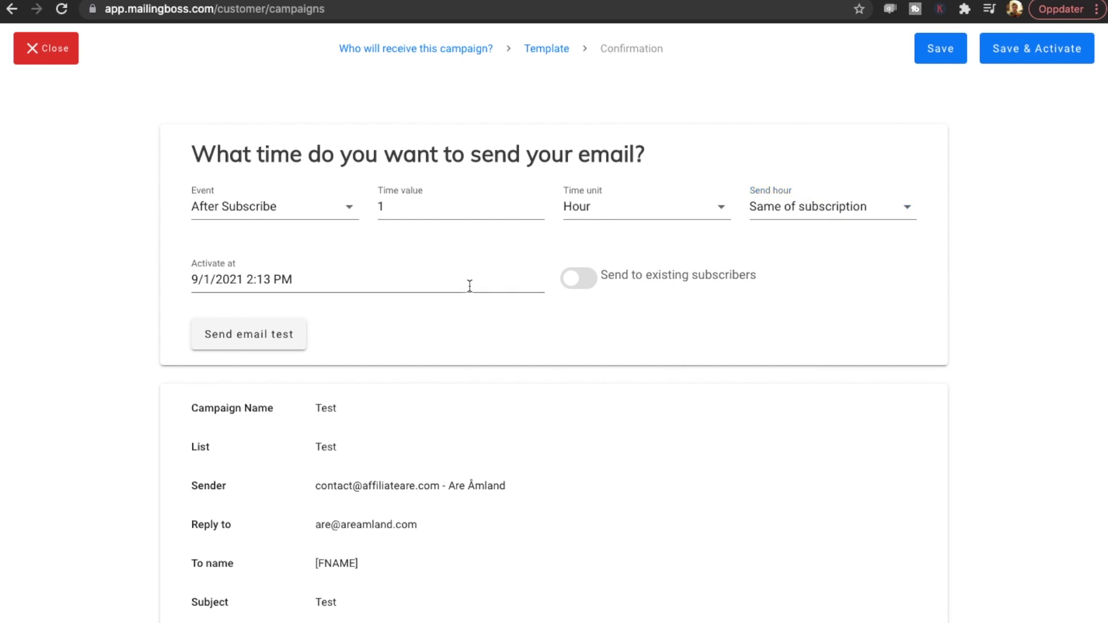
click(770, 339)
click(602, 279)
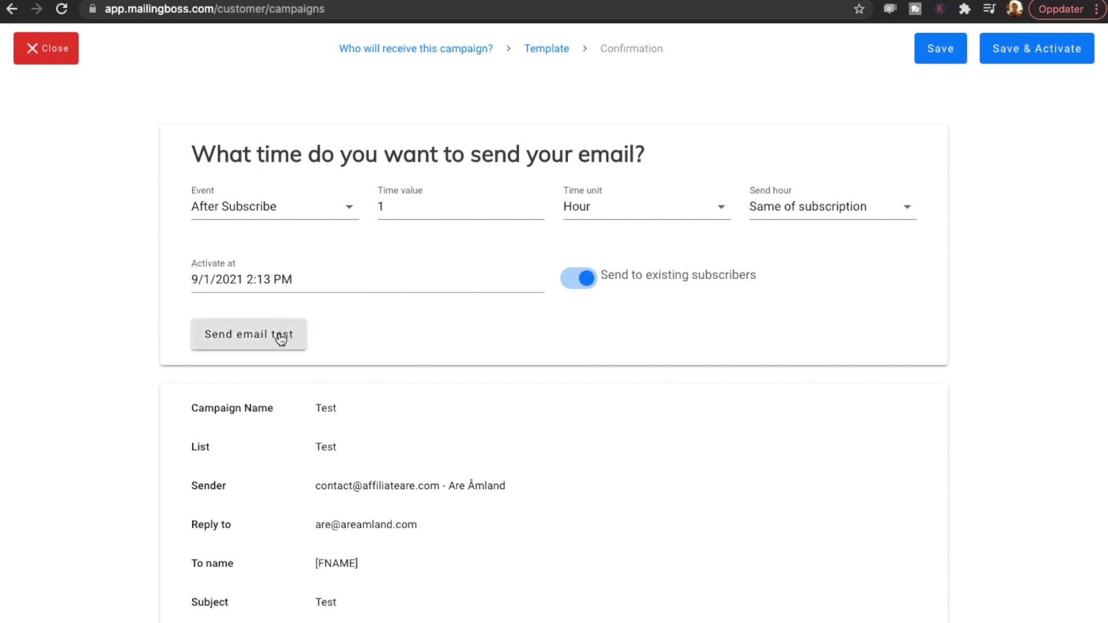
click(1045, 56)
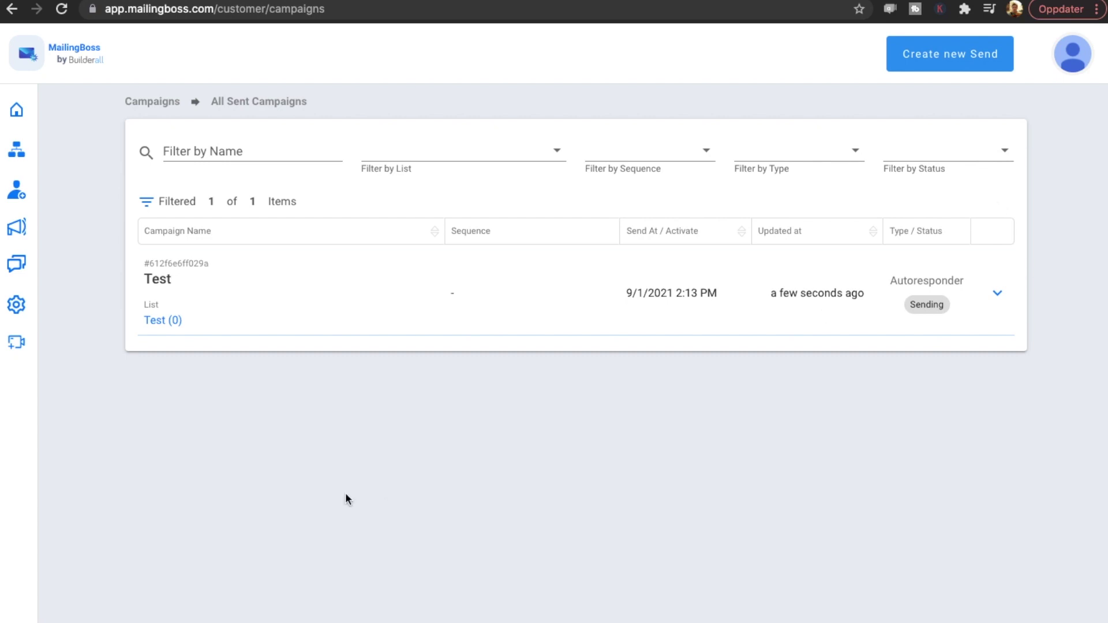
- Go to Workflow in the sidebar to begin a new workflow
mouse_move(45, 296)
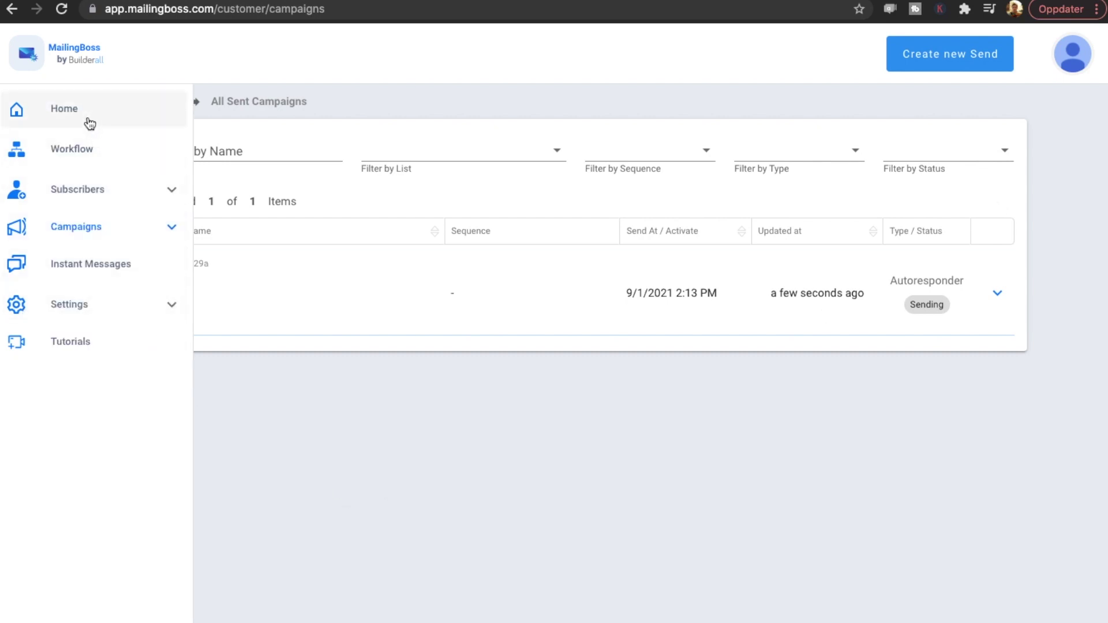
click(95, 151)
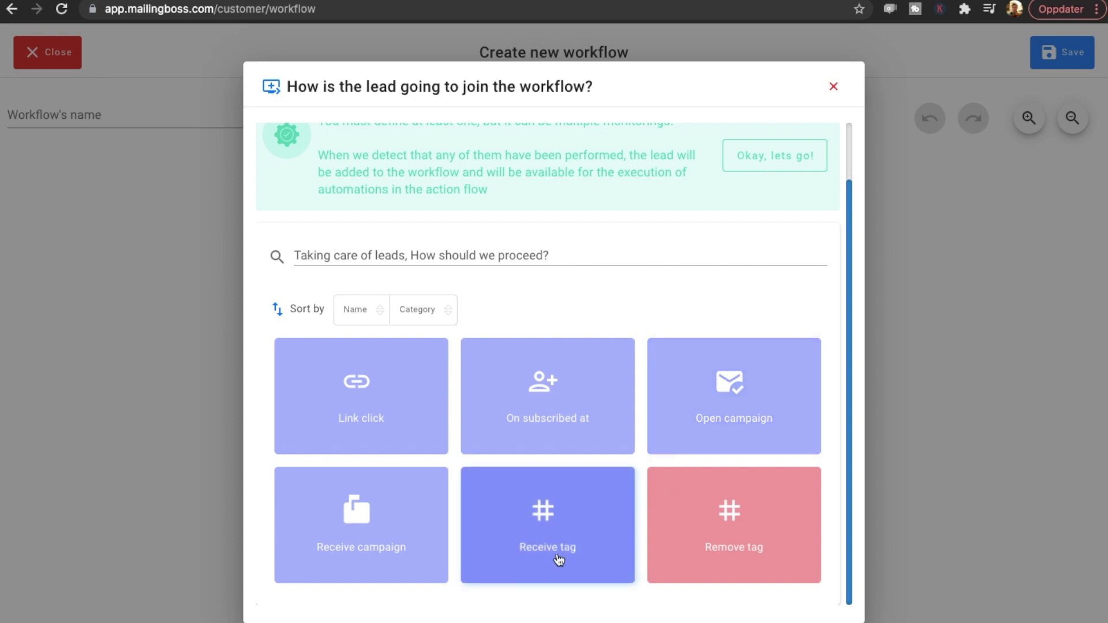
- Set the workflow trigger to On subscribed at the Test list and save it
click(550, 416)
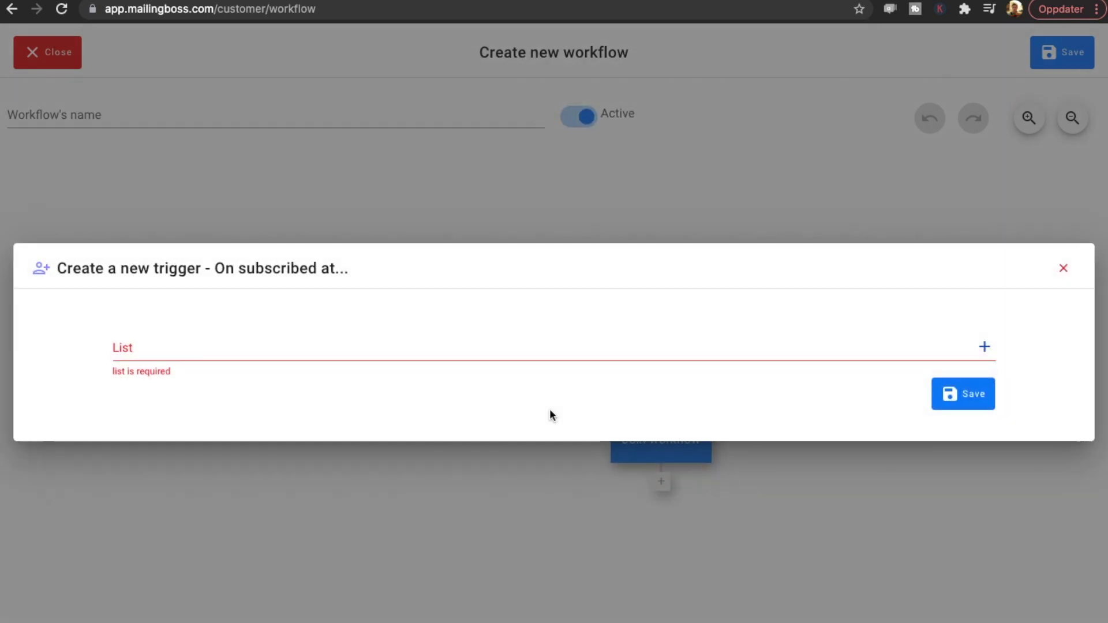
click(393, 354)
click(210, 420)
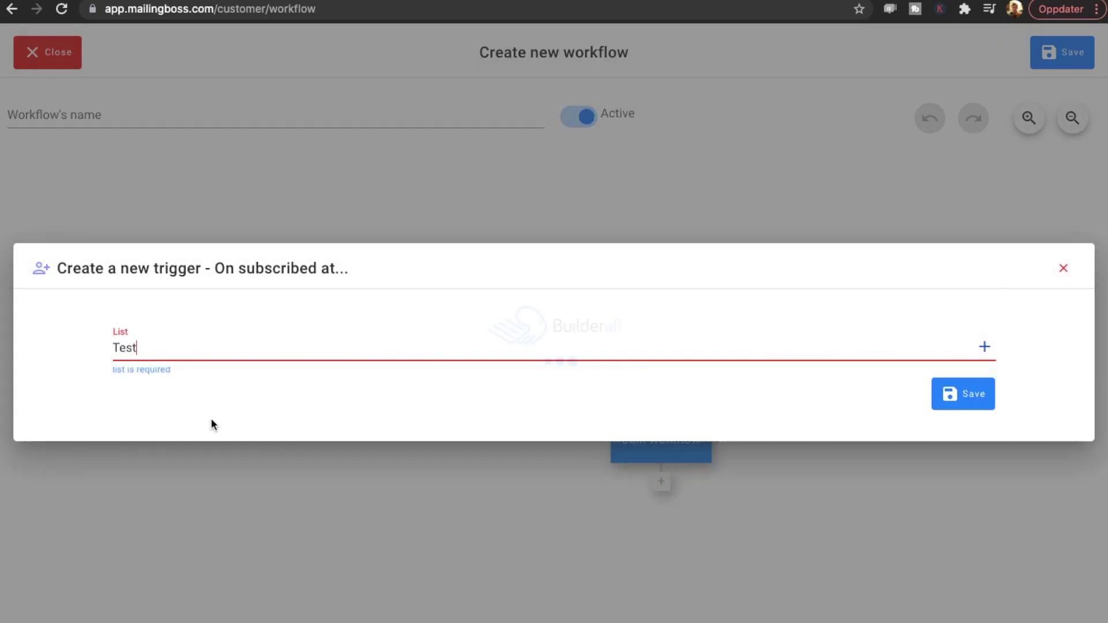
click(961, 401)
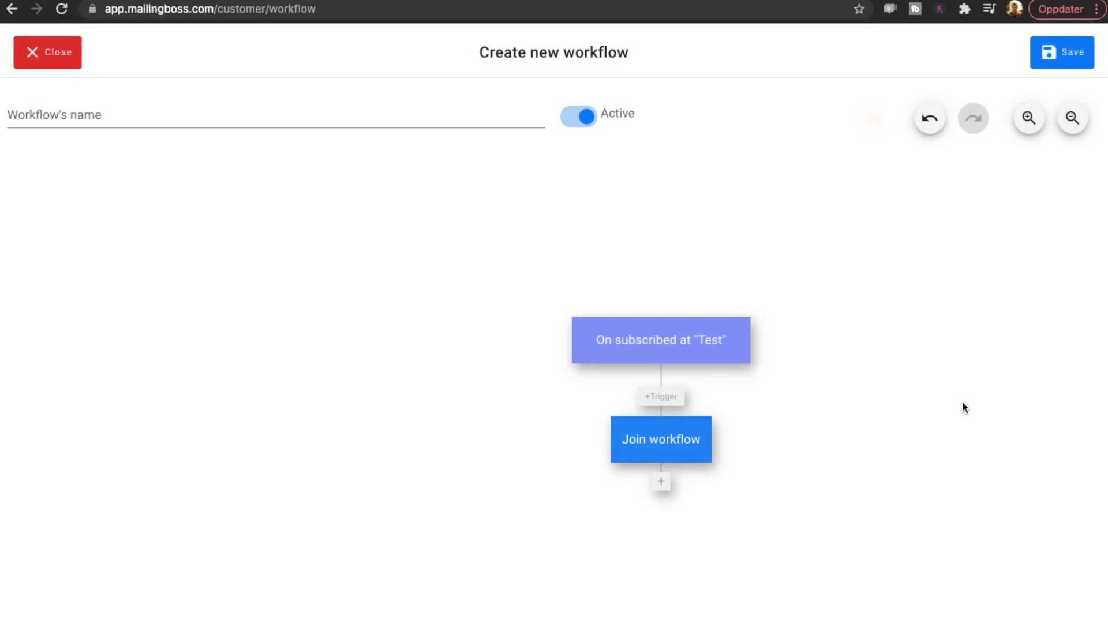
scroll(962, 402, down, 1)
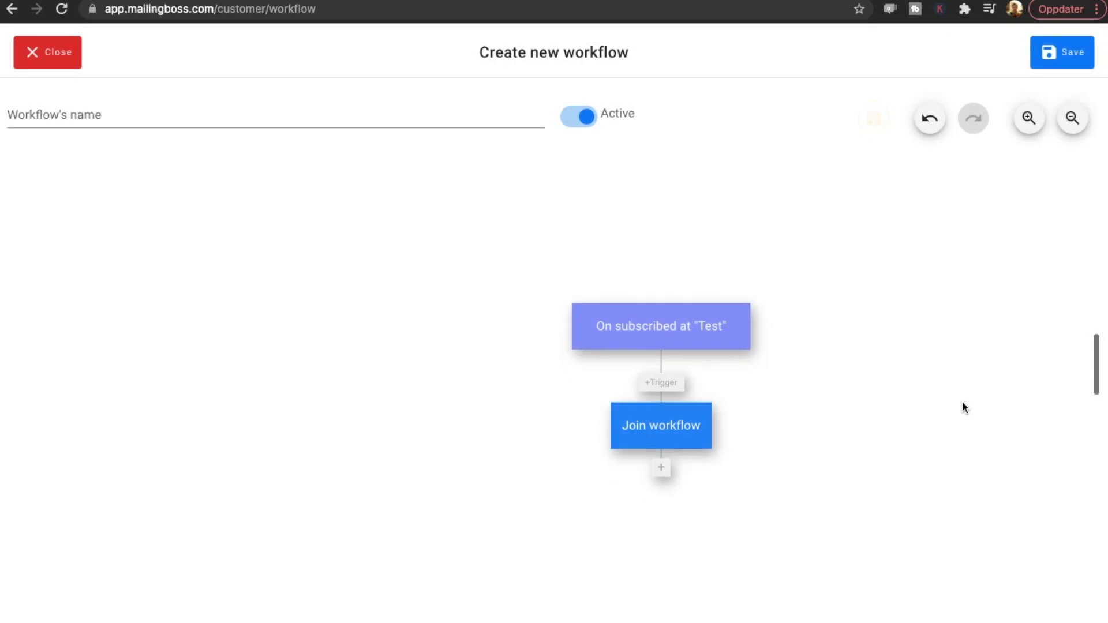
click(660, 466)
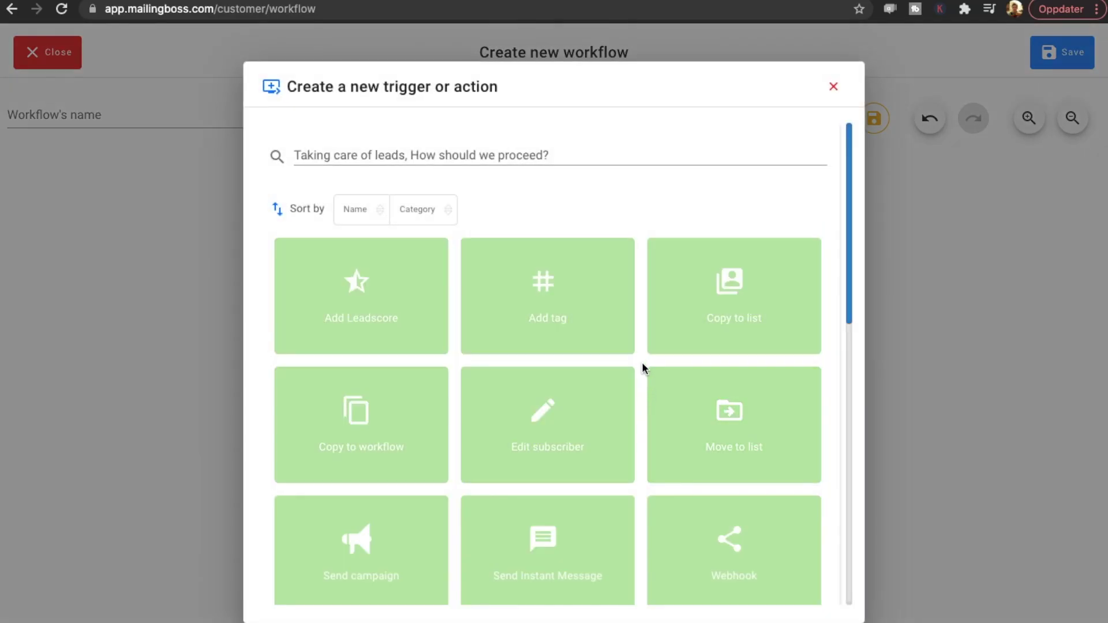
scroll(642, 364, down, 3)
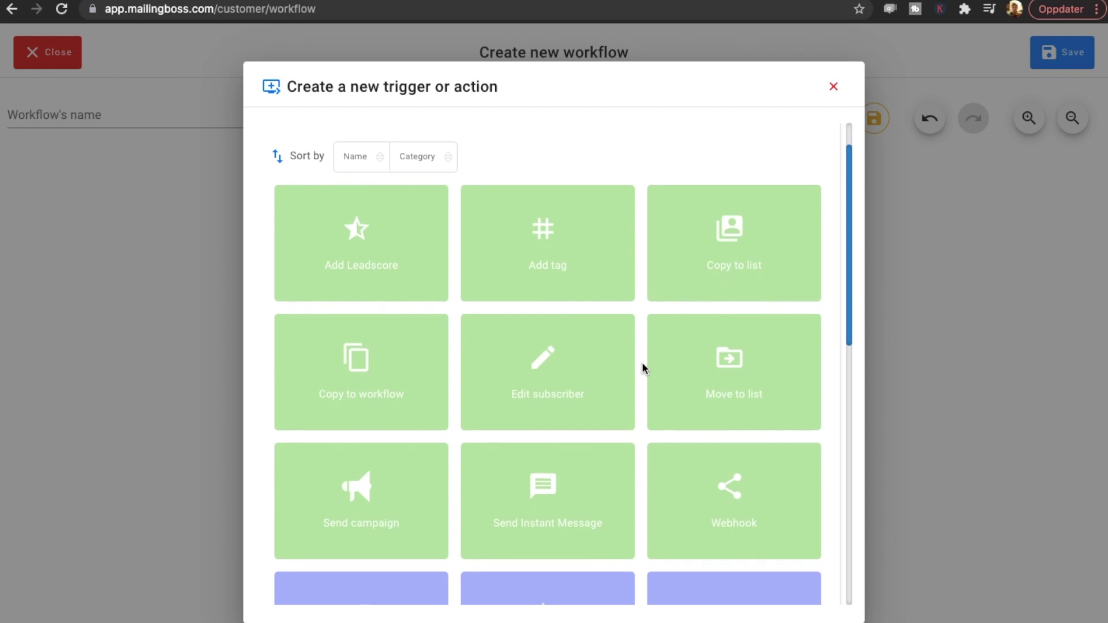
click(387, 371)
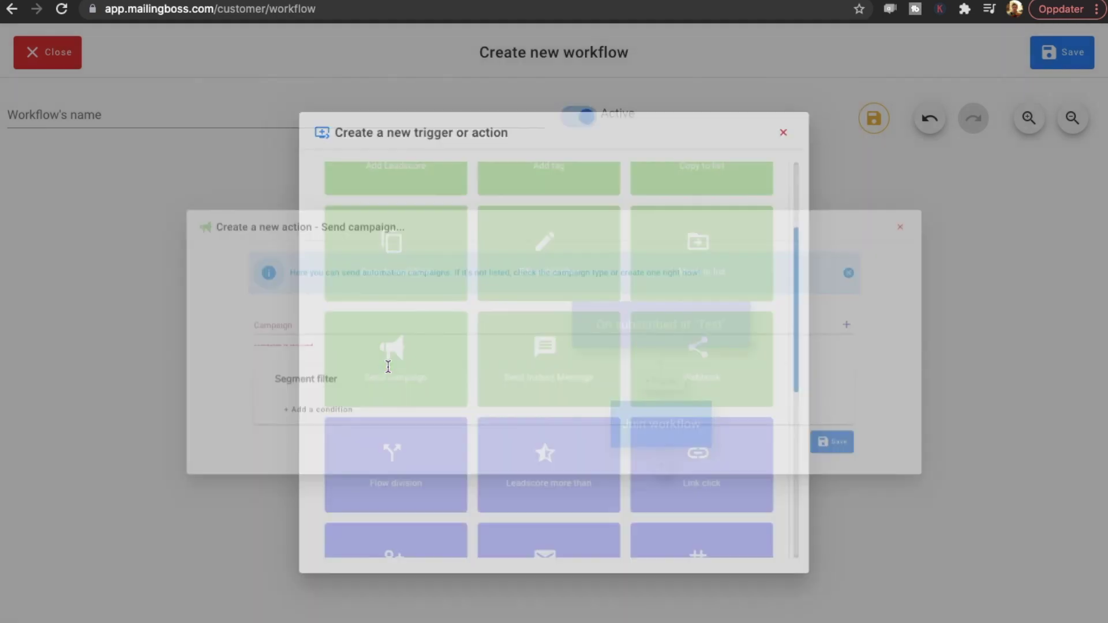
click(263, 320)
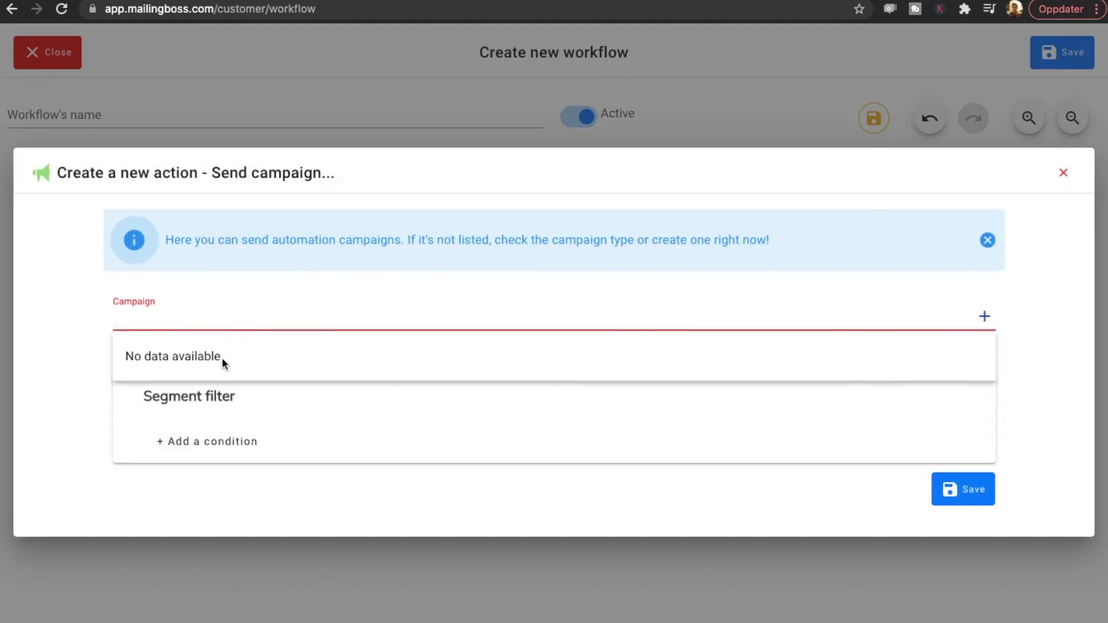
click(87, 361)
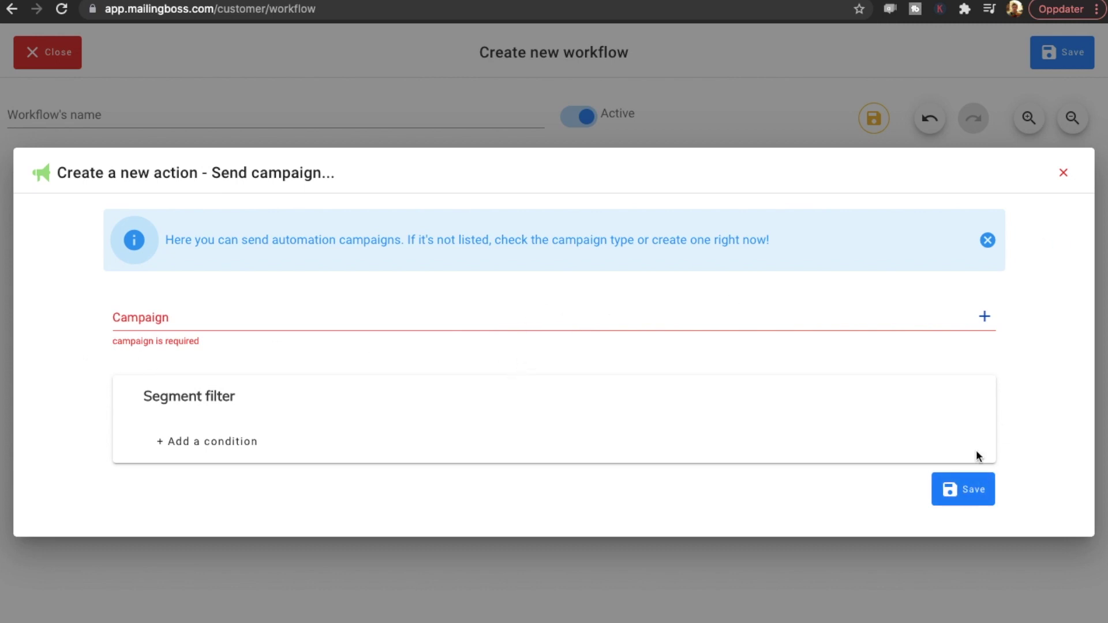
click(970, 485)
click(1063, 172)
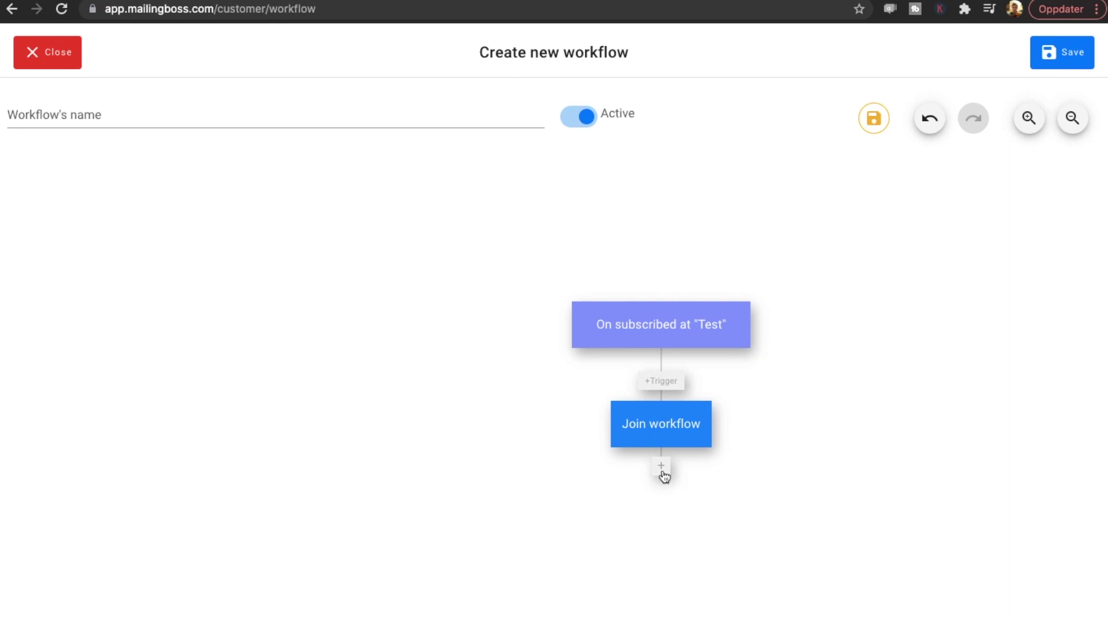
- Add a new step below Join workflow and browse the action tiles down to Flow division
click(662, 470)
scroll(692, 429, up, 2)
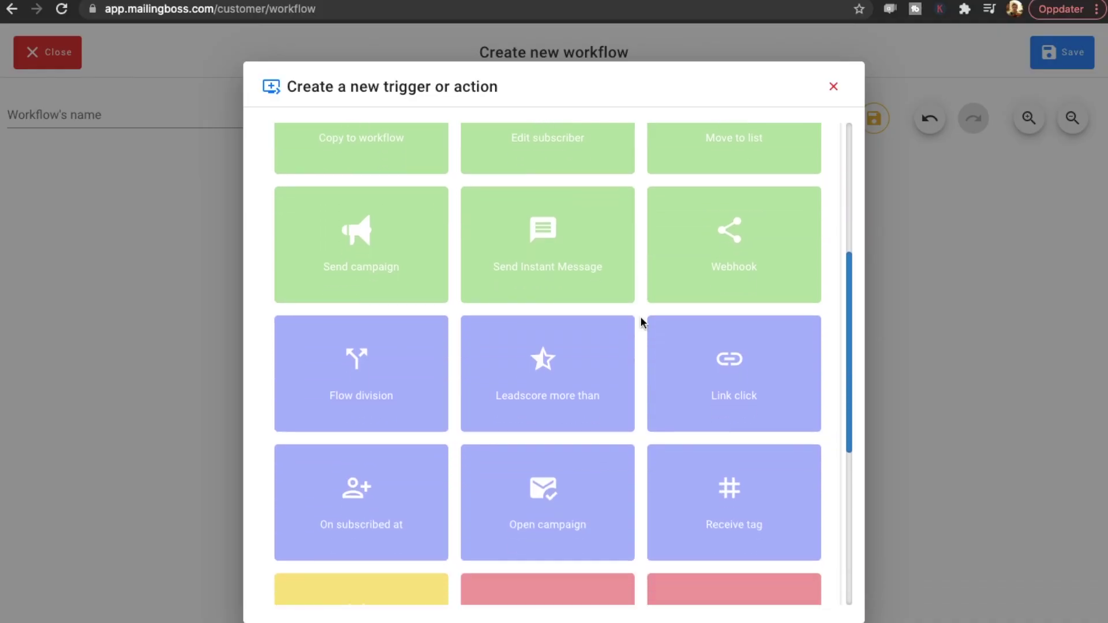
scroll(640, 322, down, 3)
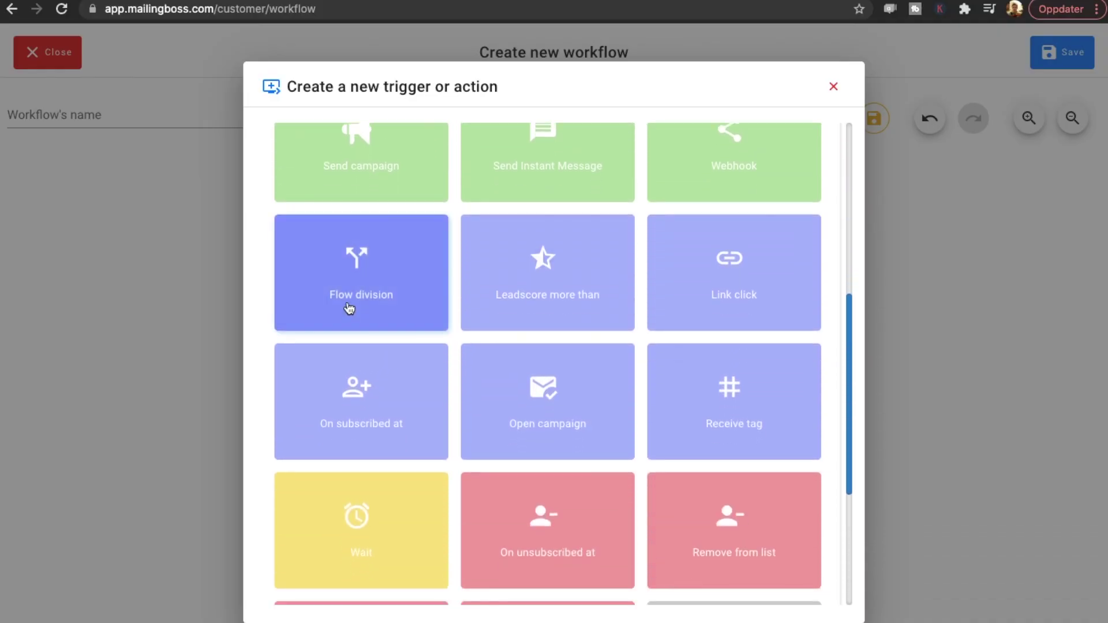
- Add a Flow division step and give Flow A the condition List exists Test
click(349, 307)
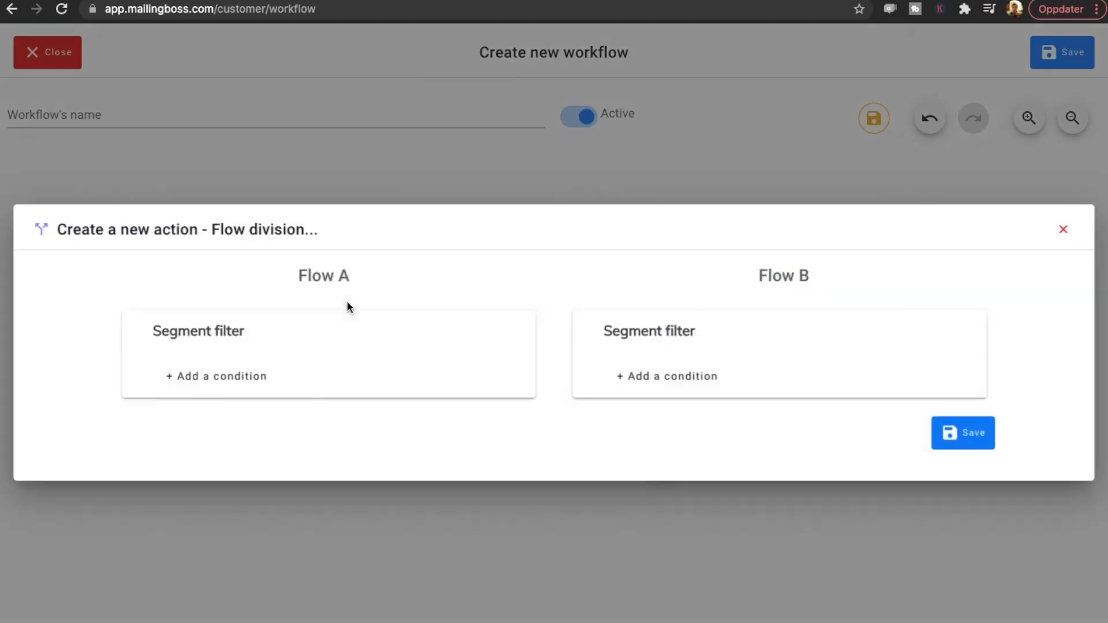
click(239, 378)
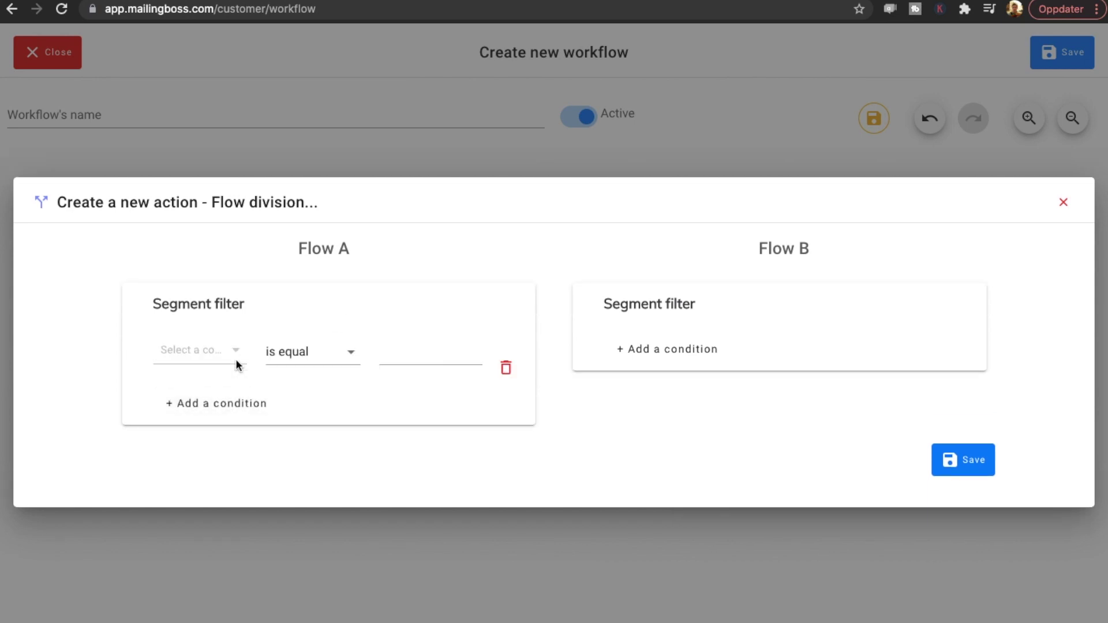
click(232, 352)
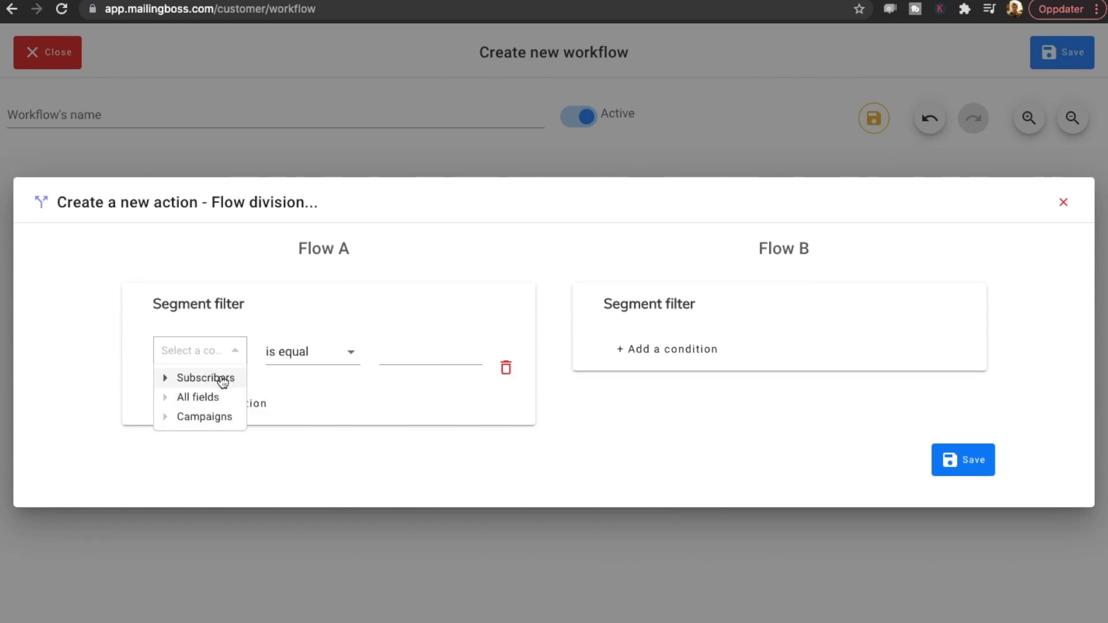
click(221, 379)
click(218, 400)
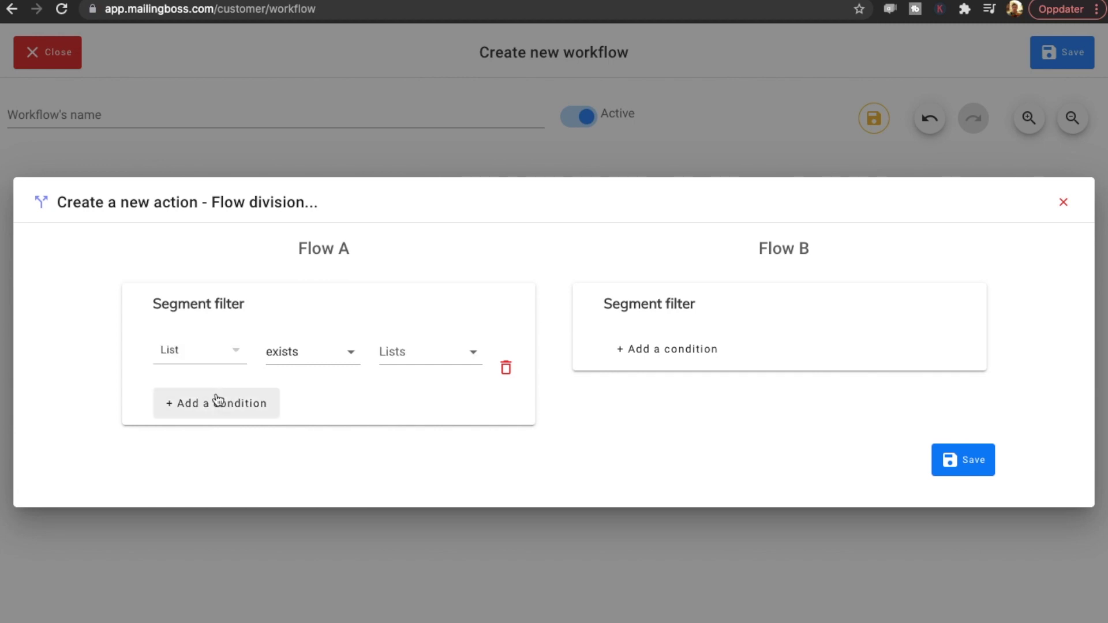
click(412, 359)
click(424, 407)
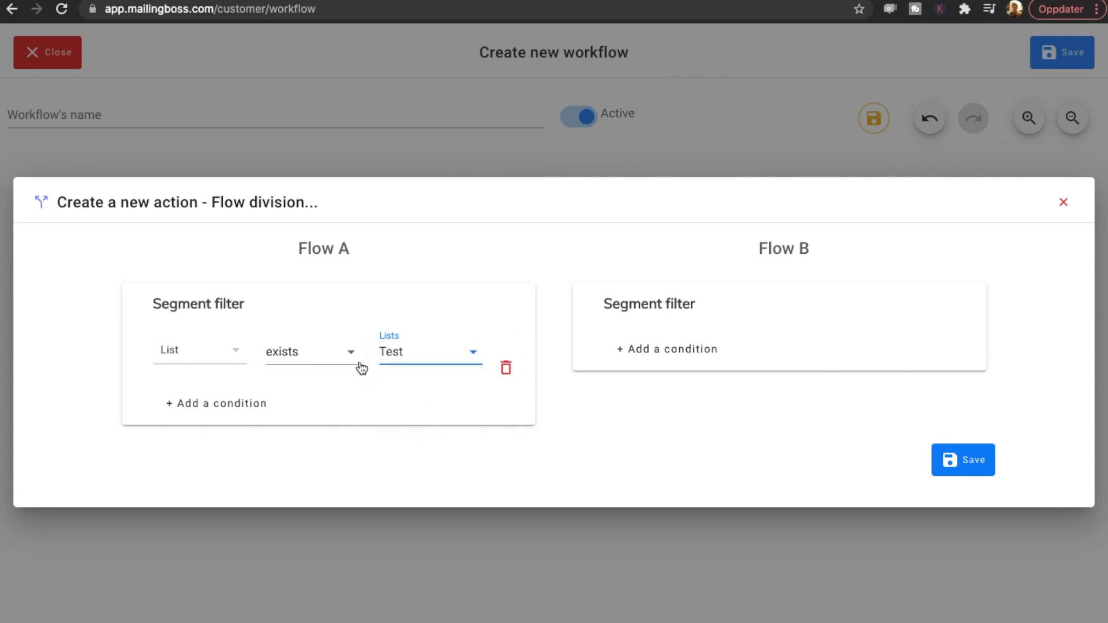
- Give Flow B the condition Campaigns Opens Test and save the flow division
click(654, 350)
click(656, 351)
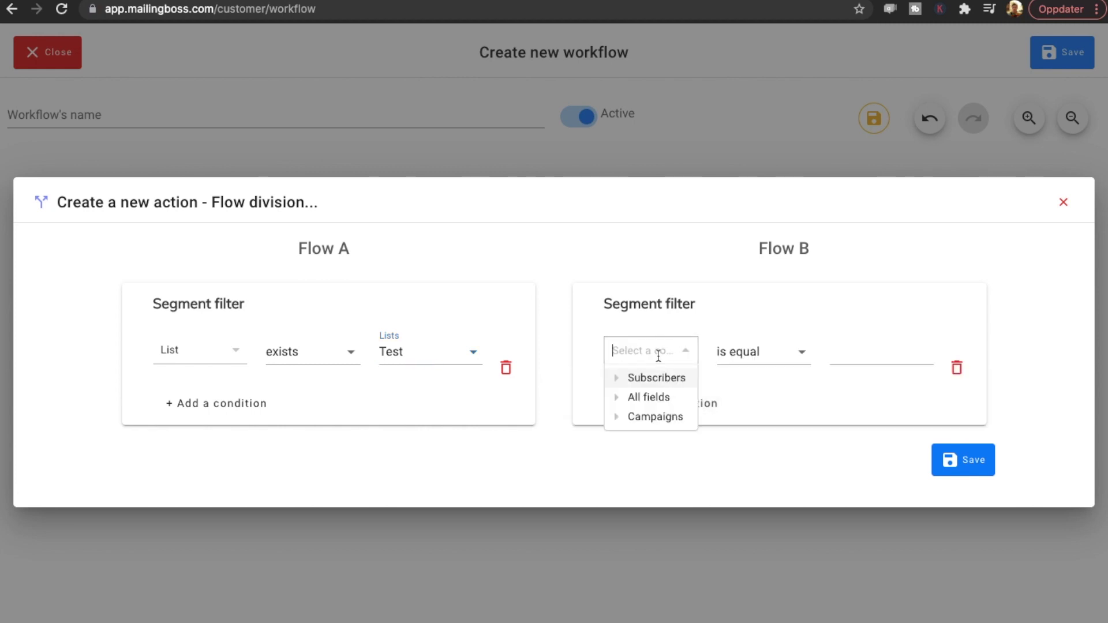
click(665, 398)
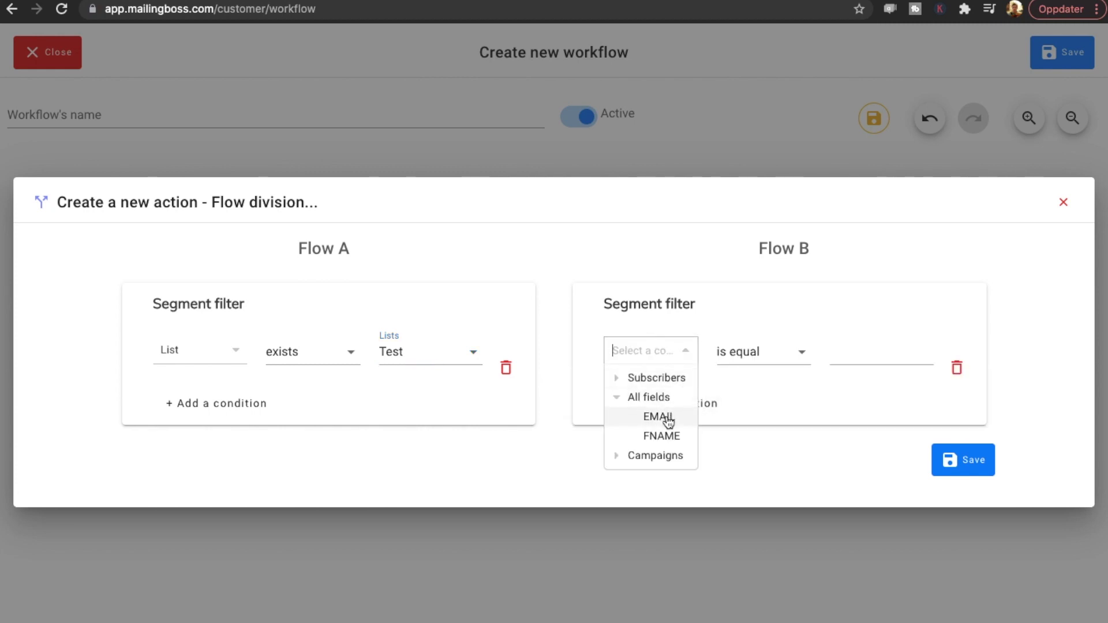
click(666, 460)
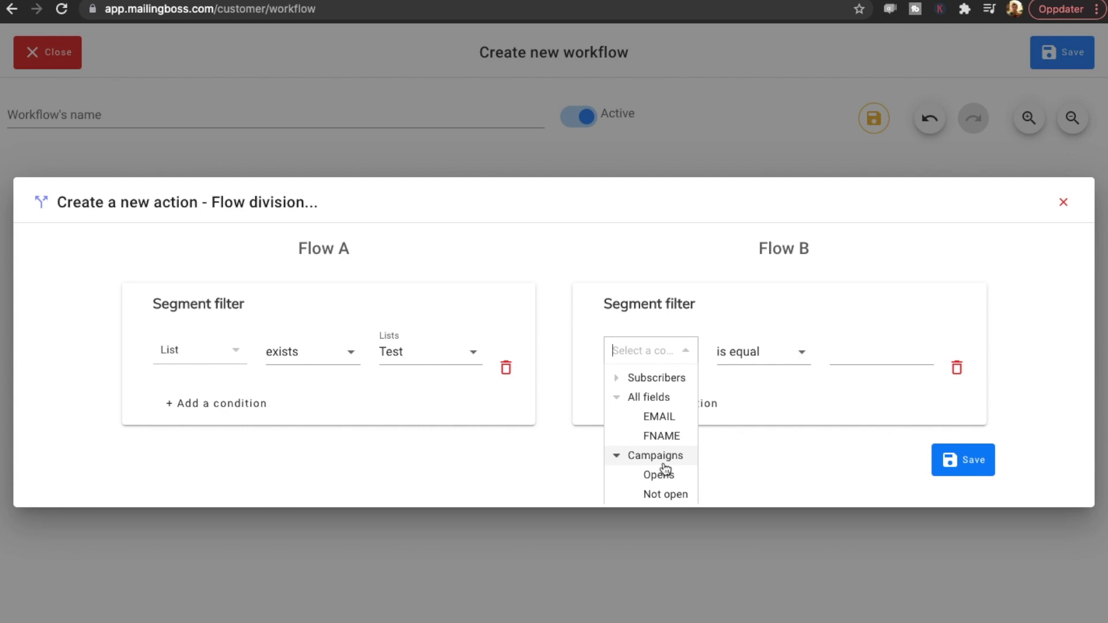
click(663, 475)
click(808, 353)
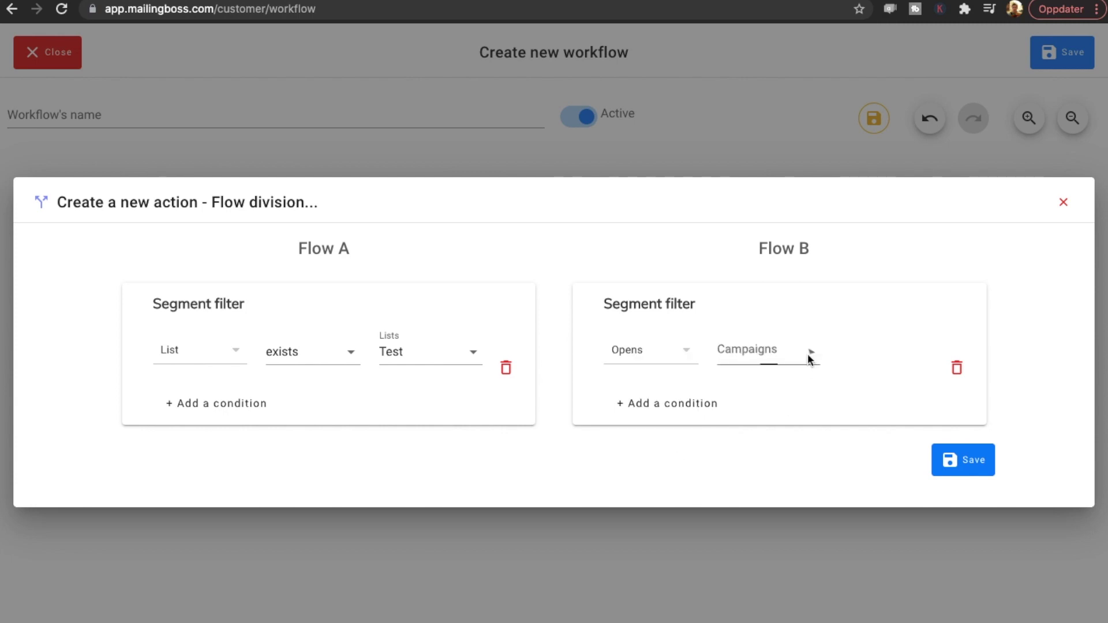
click(781, 367)
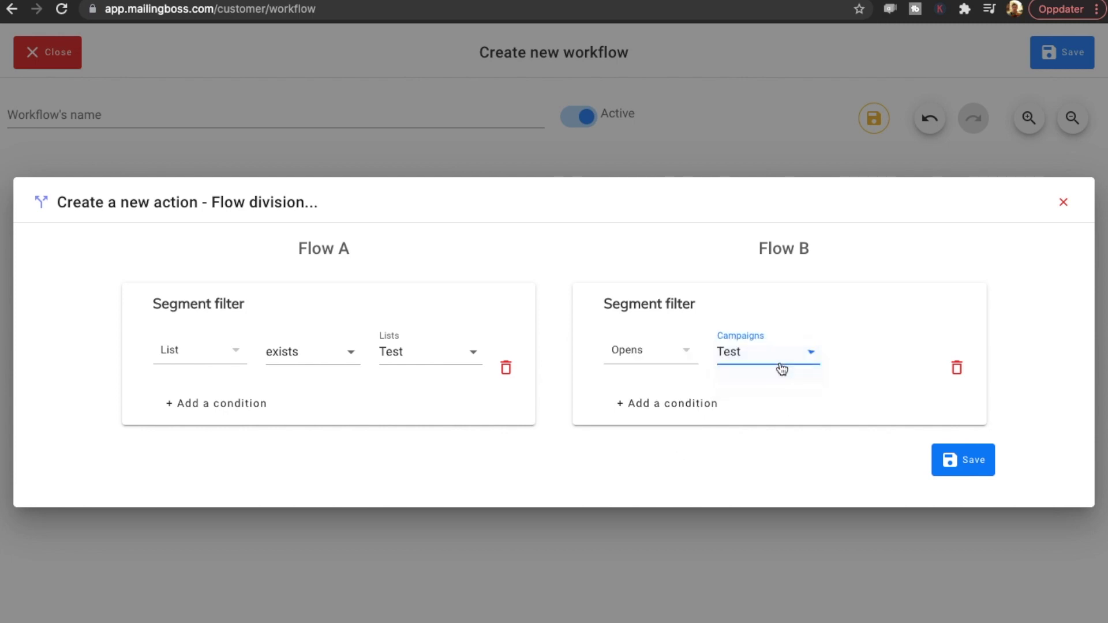
click(967, 463)
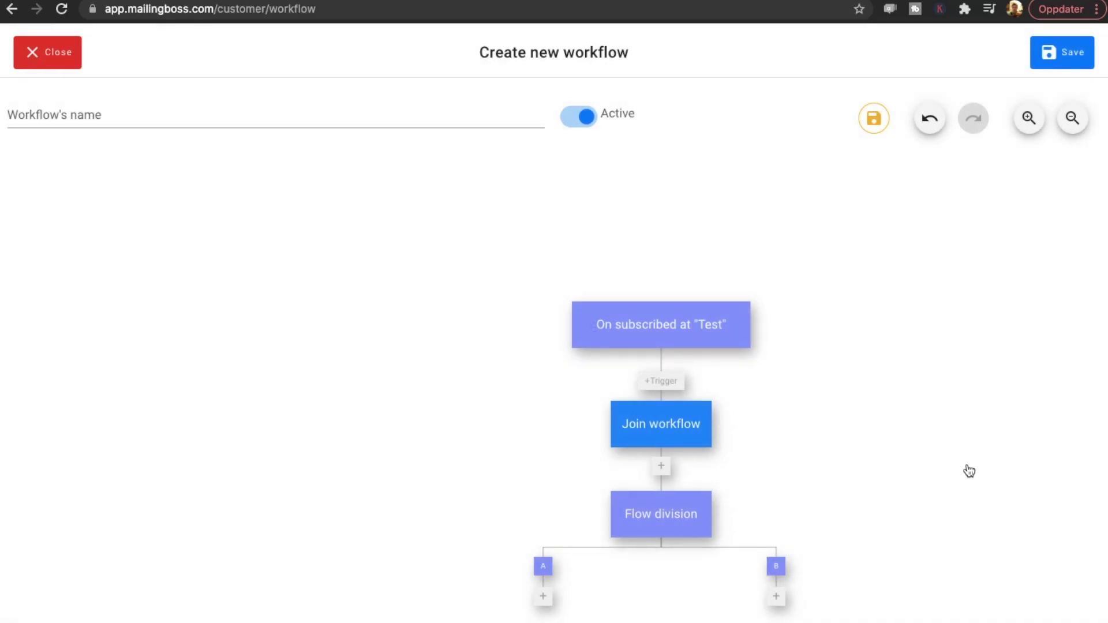
scroll(966, 470, down, 2)
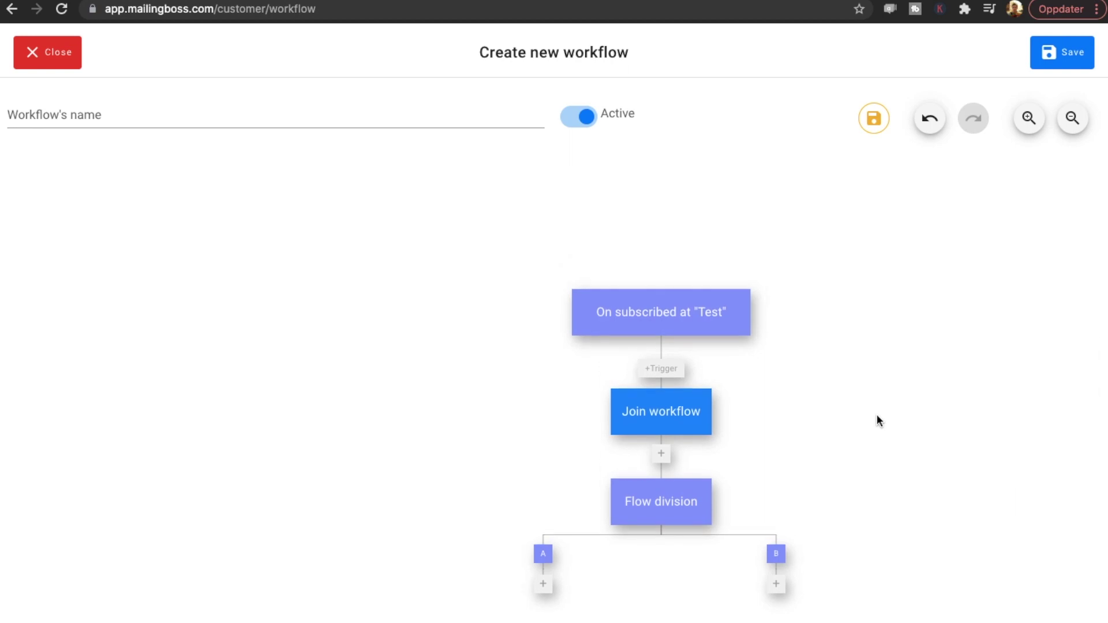
- Close the workflow editor, return to the Home page, and open See domains
click(58, 70)
mouse_move(20, 309)
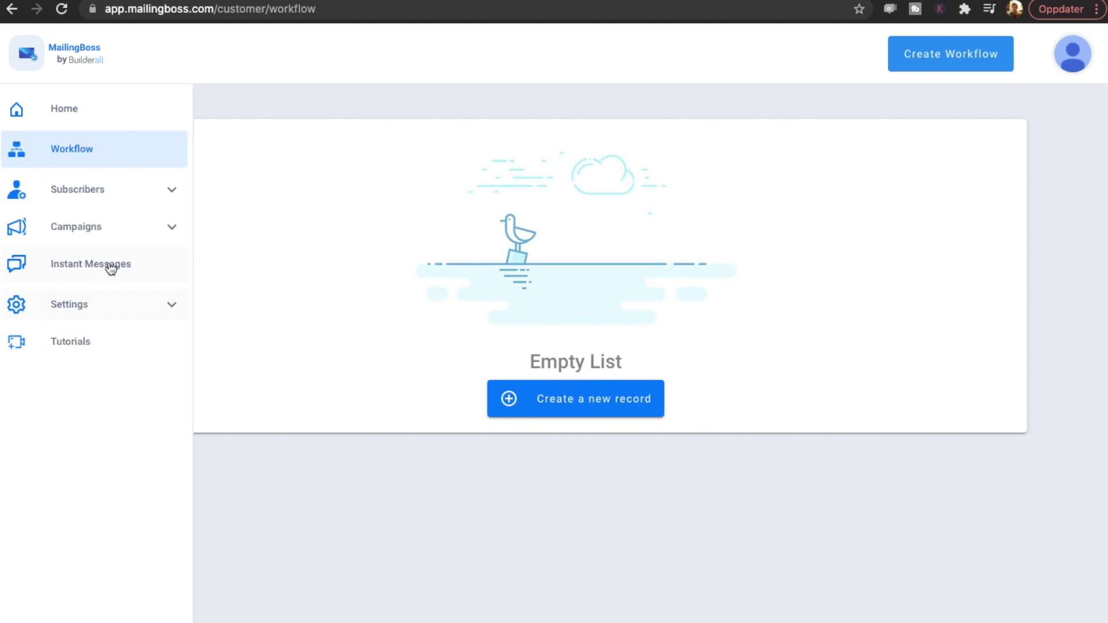
click(95, 110)
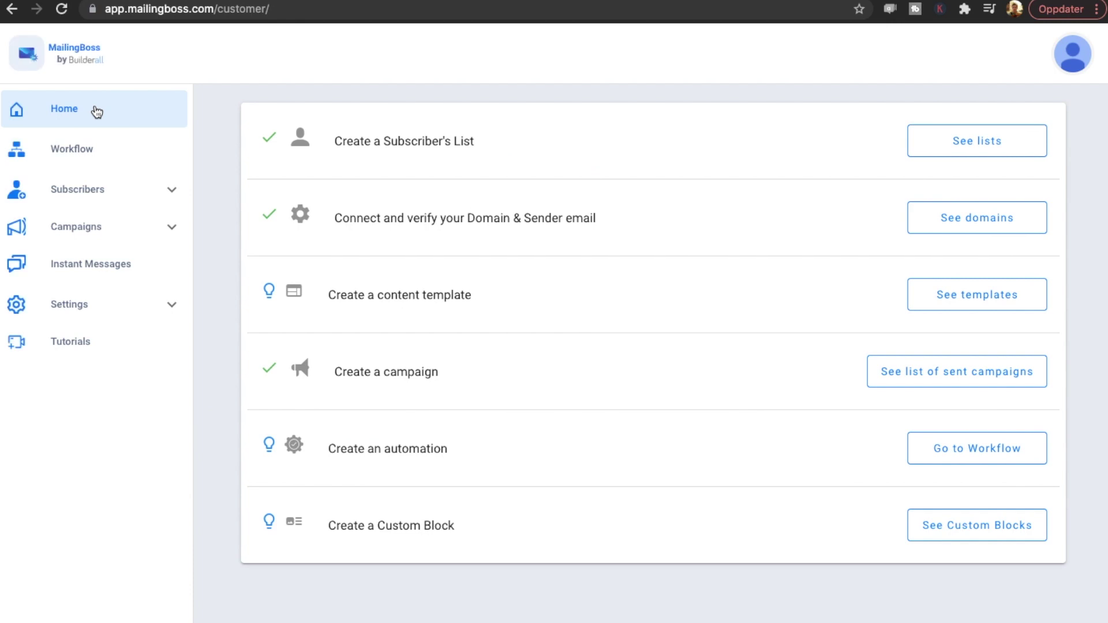
click(966, 222)
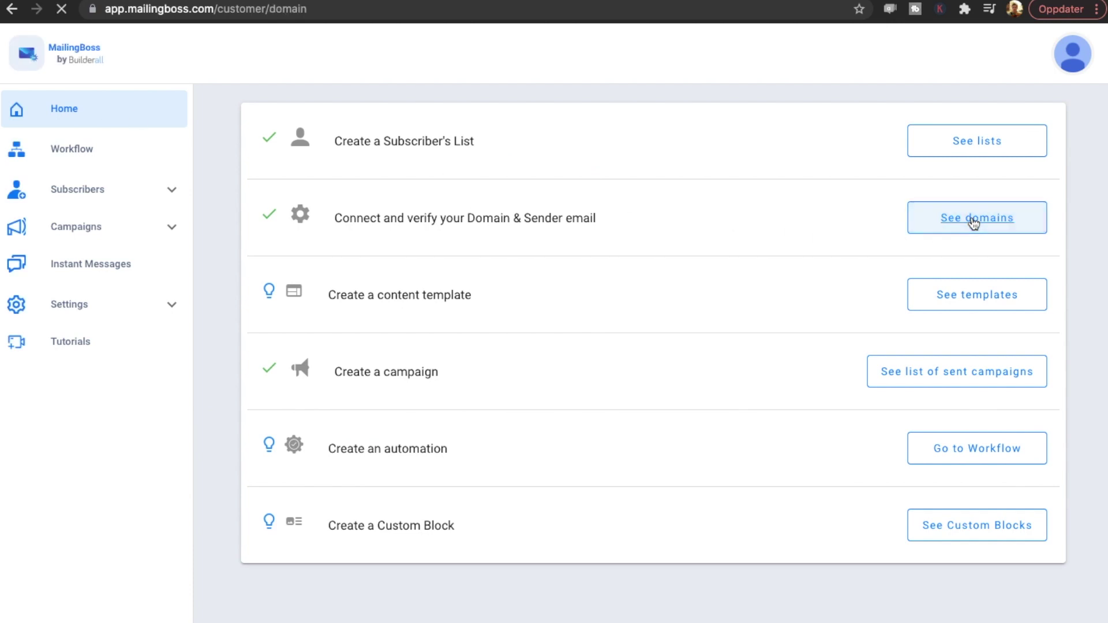